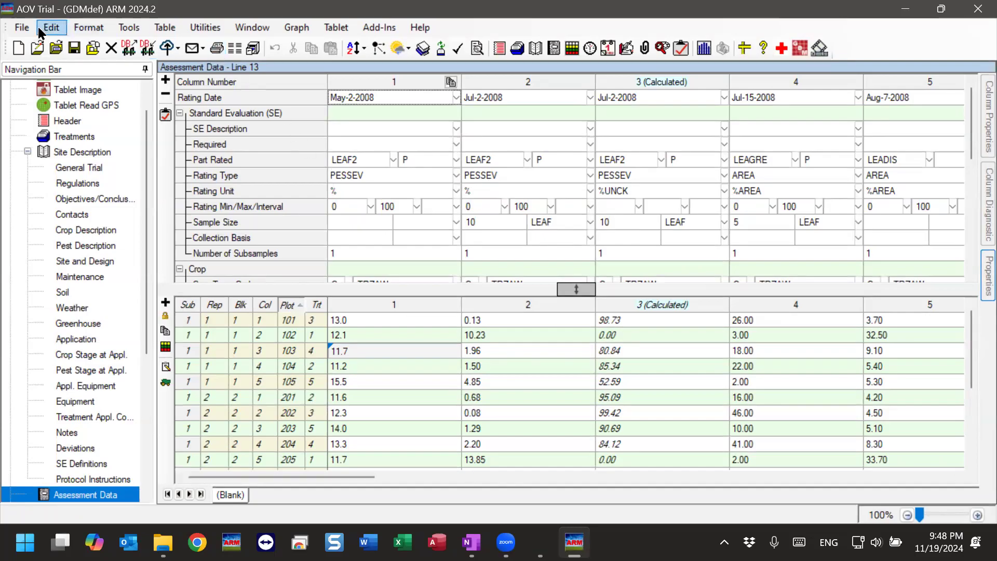
Open the report printing options and review the available mean comparison tests and significance levels for the AOV Means Table.
{"action": "left_click", "coordinate": [21, 28]}
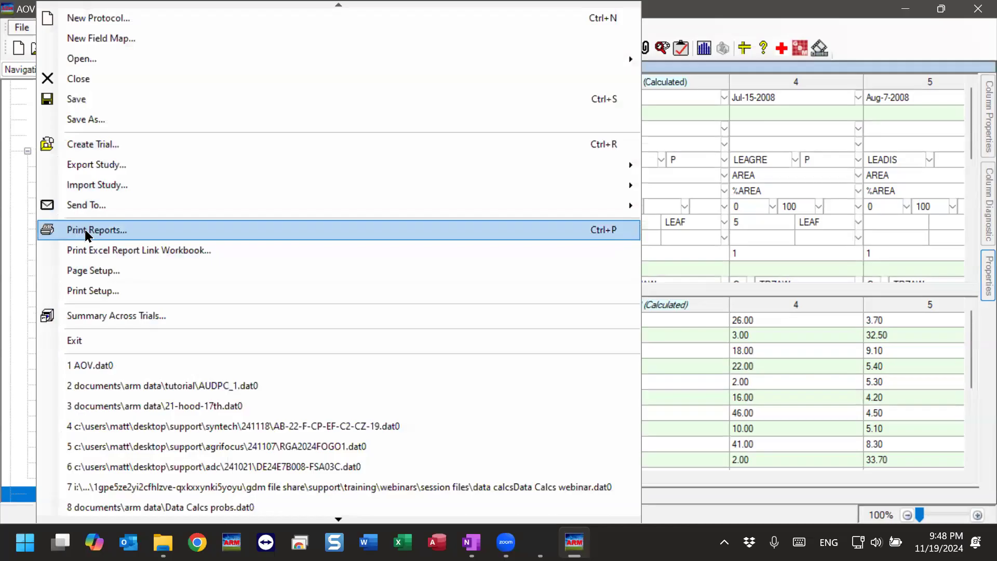
{"action": "left_click", "coordinate": [80, 228]}
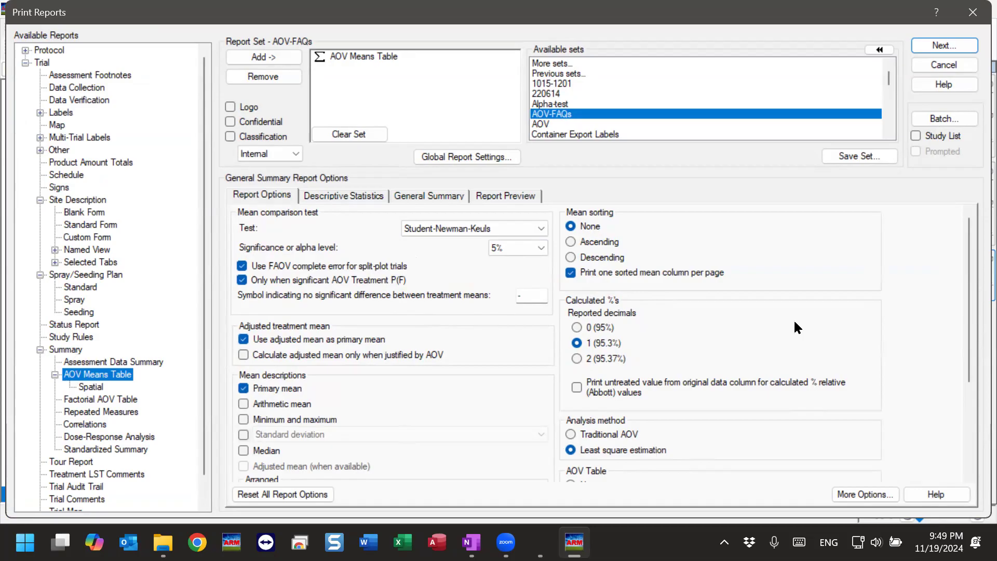
{"action": "left_click", "coordinate": [518, 229]}
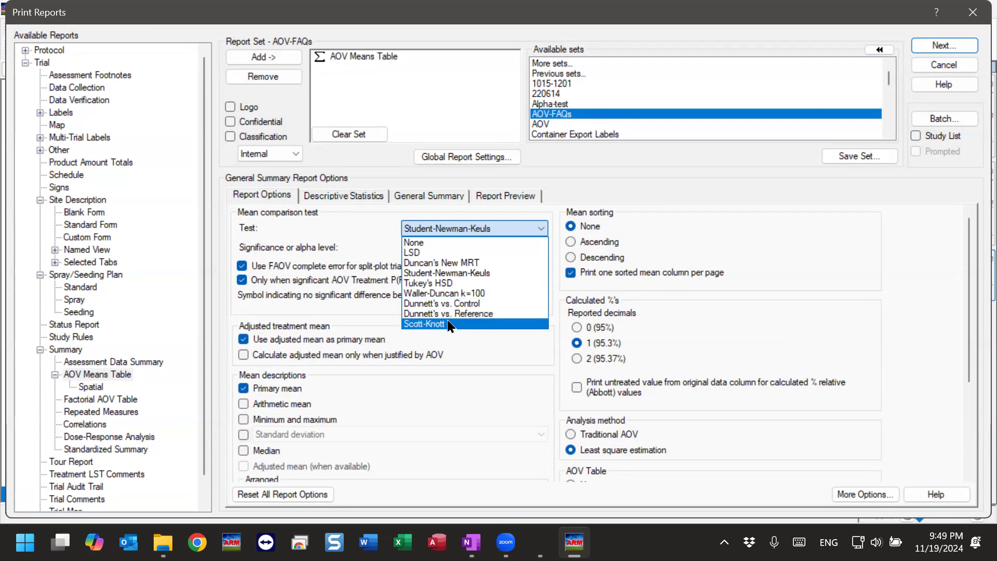
{"action": "left_click", "coordinate": [541, 229]}
{"action": "left_click", "coordinate": [538, 243]}
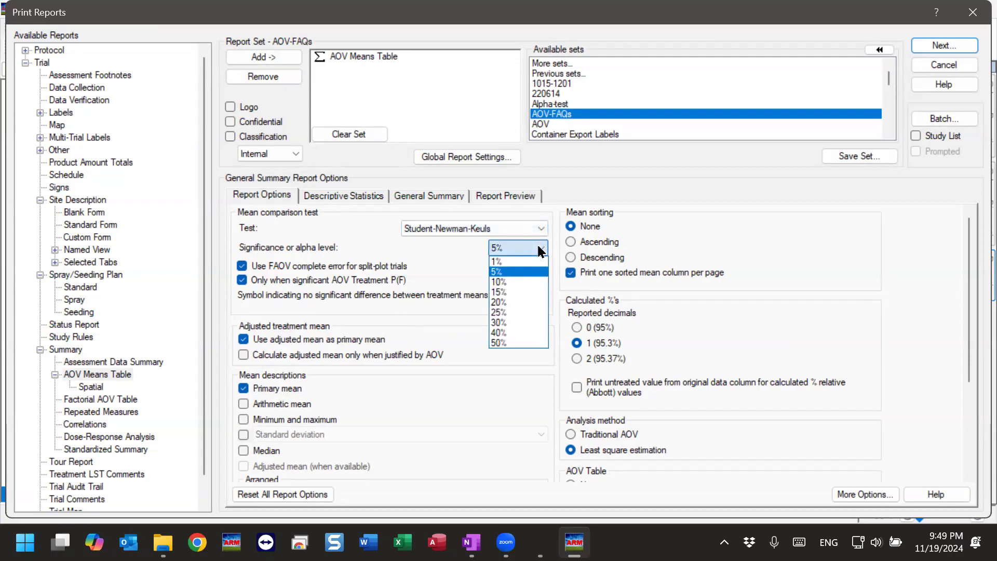
{"action": "left_click", "coordinate": [540, 249]}
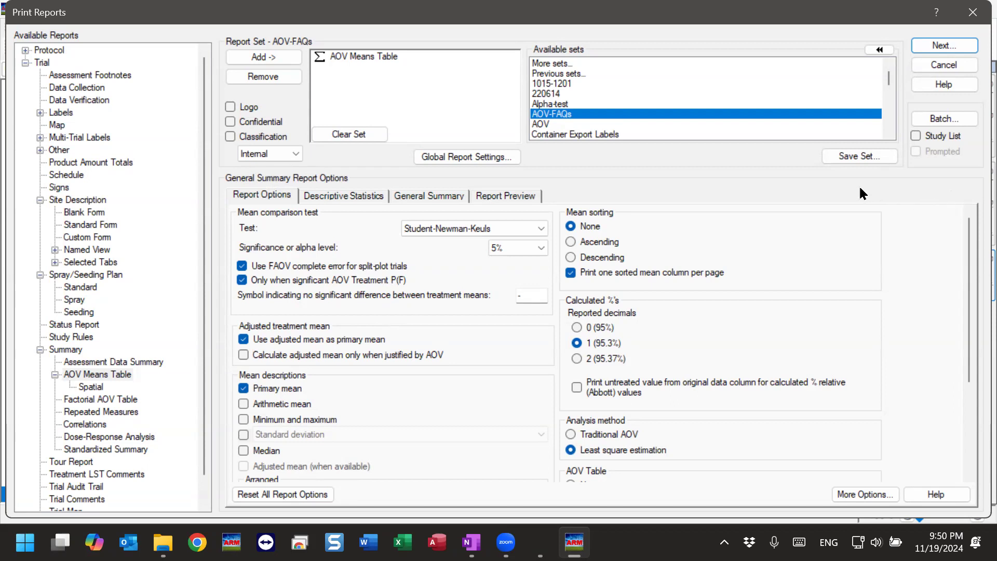
Preview the AOV Means Table report and examine the treatment means and their comparison symbols at 200% zoom.
{"action": "left_click", "coordinate": [517, 198]}
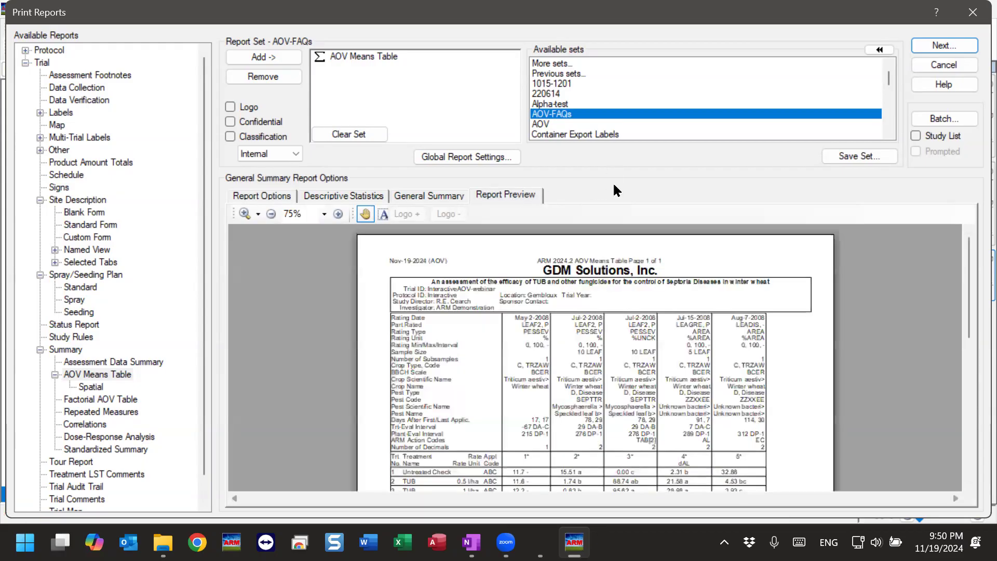
{"action": "left_click", "coordinate": [337, 216]}
{"action": "left_click", "coordinate": [337, 217]}
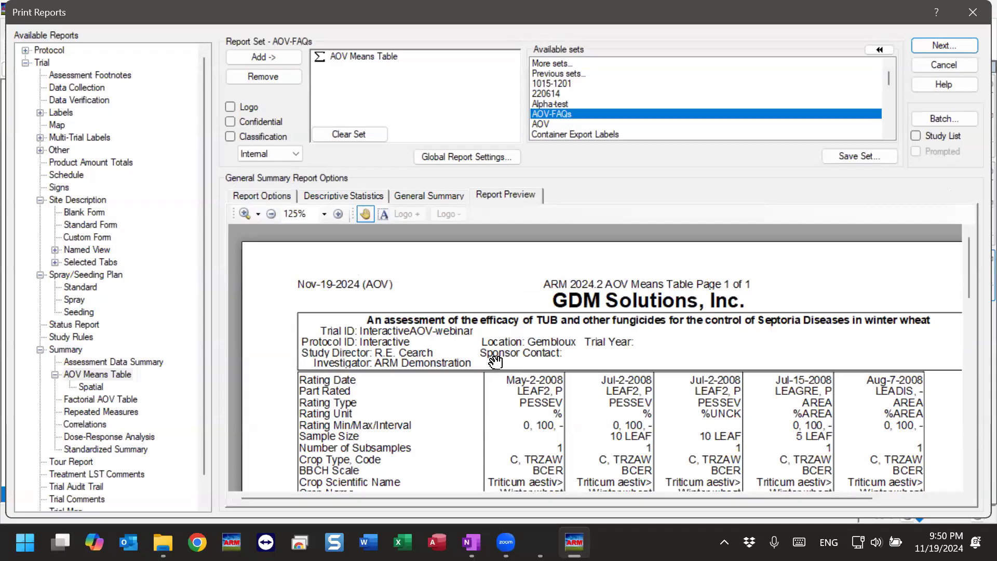
{"action": "left_click_drag", "start_coordinate": [968, 263], "coordinate": [964, 343]}
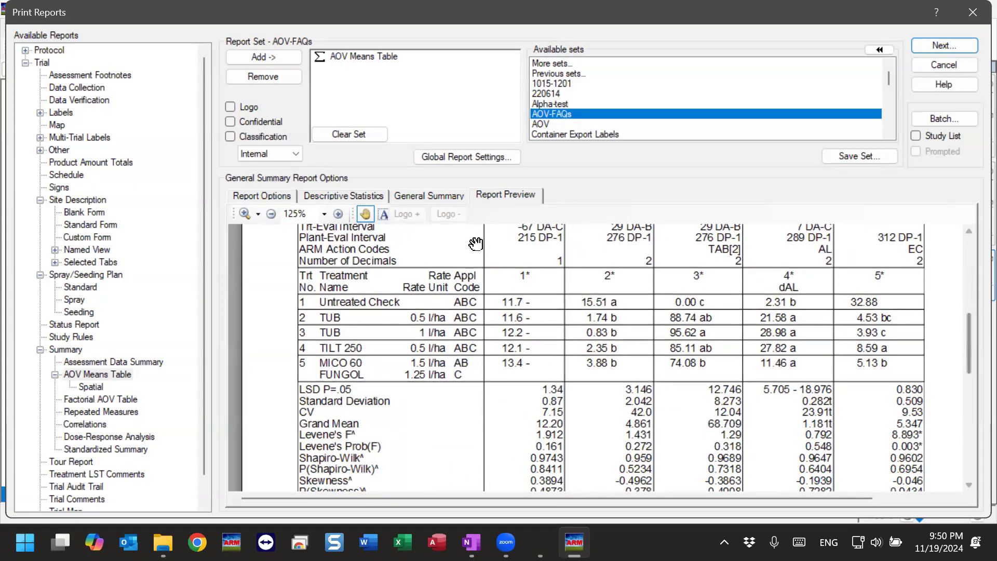
{"action": "left_click", "coordinate": [337, 213]}
{"action": "left_click_drag", "start_coordinate": [680, 341], "coordinate": [723, 327]}
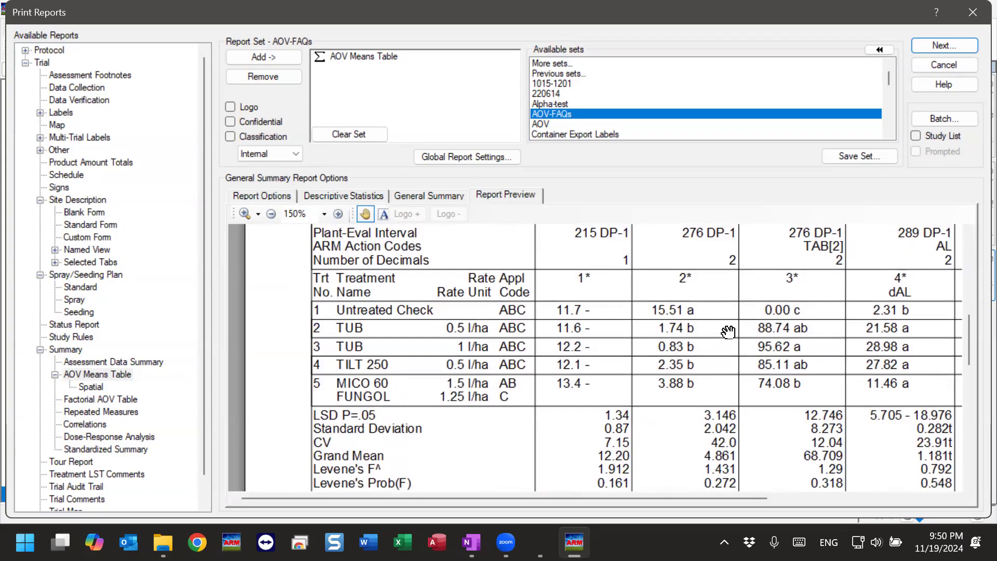
{"action": "left_click_drag", "start_coordinate": [728, 332], "coordinate": [729, 343]}
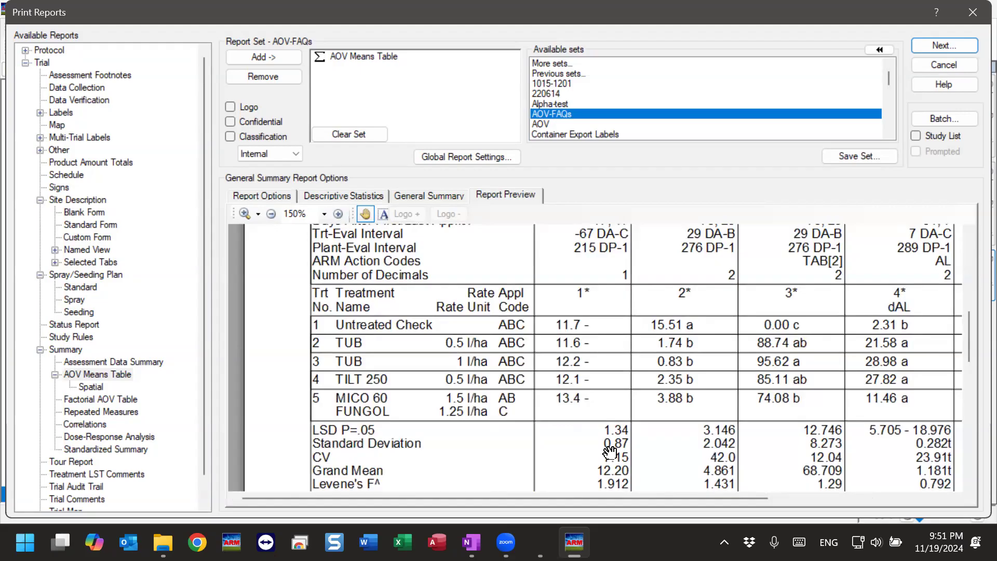
{"action": "left_click", "coordinate": [338, 216]}
{"action": "left_click_drag", "start_coordinate": [679, 407], "coordinate": [696, 343]}
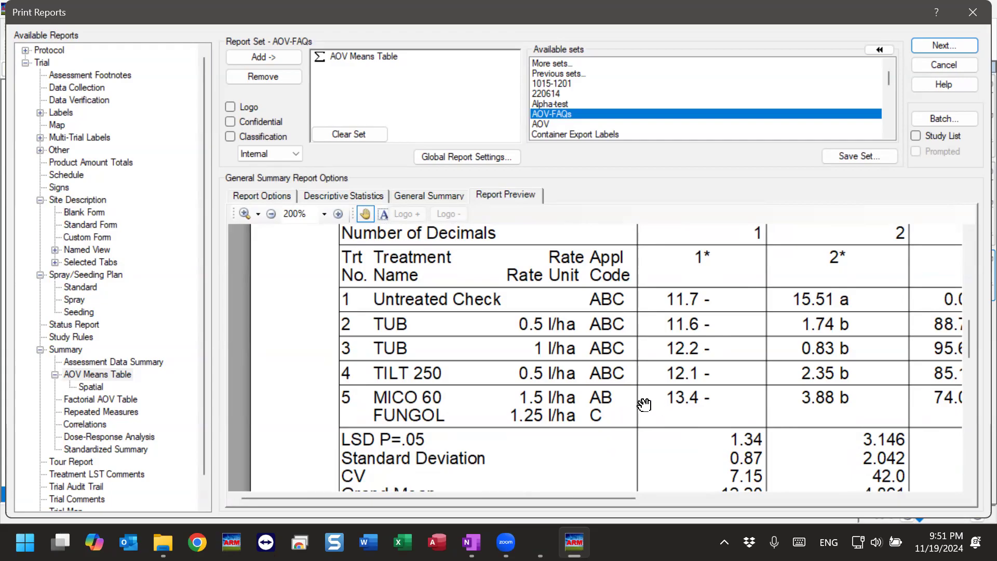
Set the symbol indicating no significant difference between treatment means to "a" in the report options.
{"action": "left_click", "coordinate": [250, 197]}
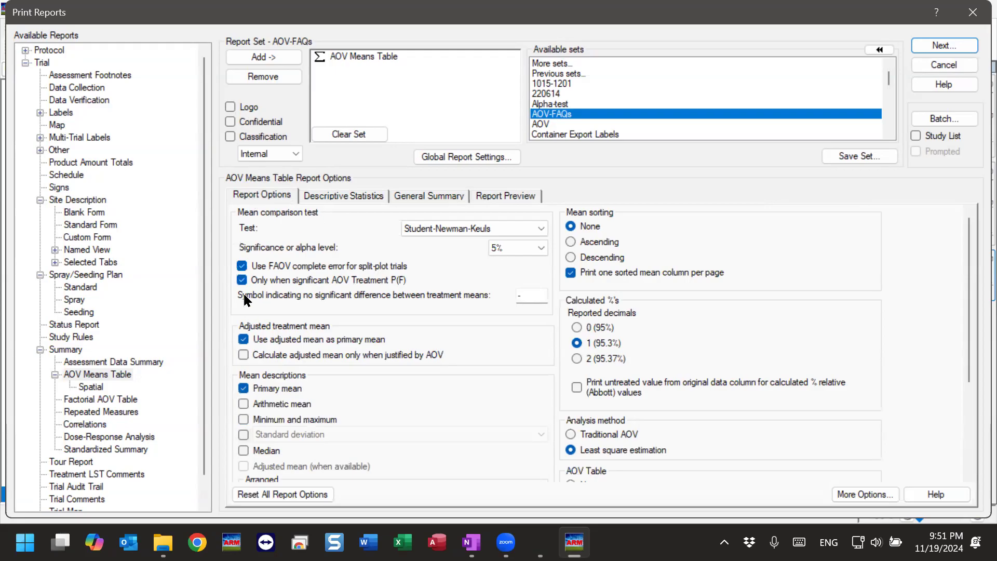
{"action": "mouse_move", "coordinate": [244, 295]}
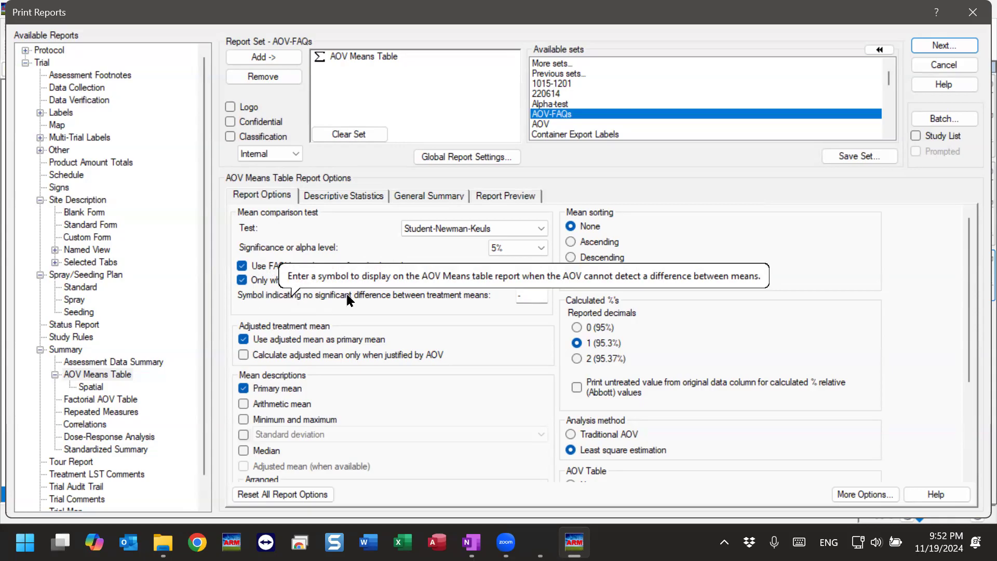
{"action": "left_click", "coordinate": [536, 295]}
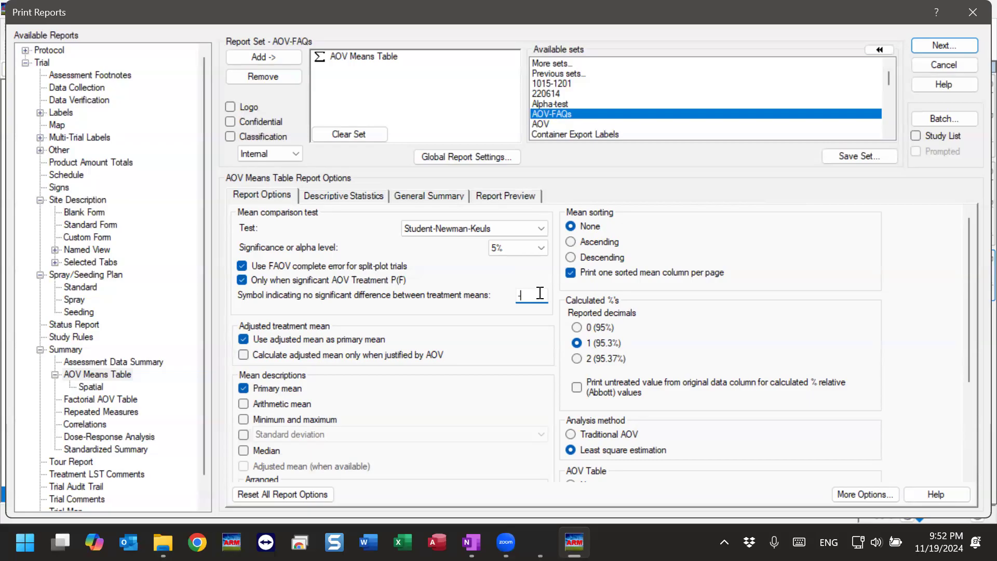
{"action": "type", "text": "NS"}
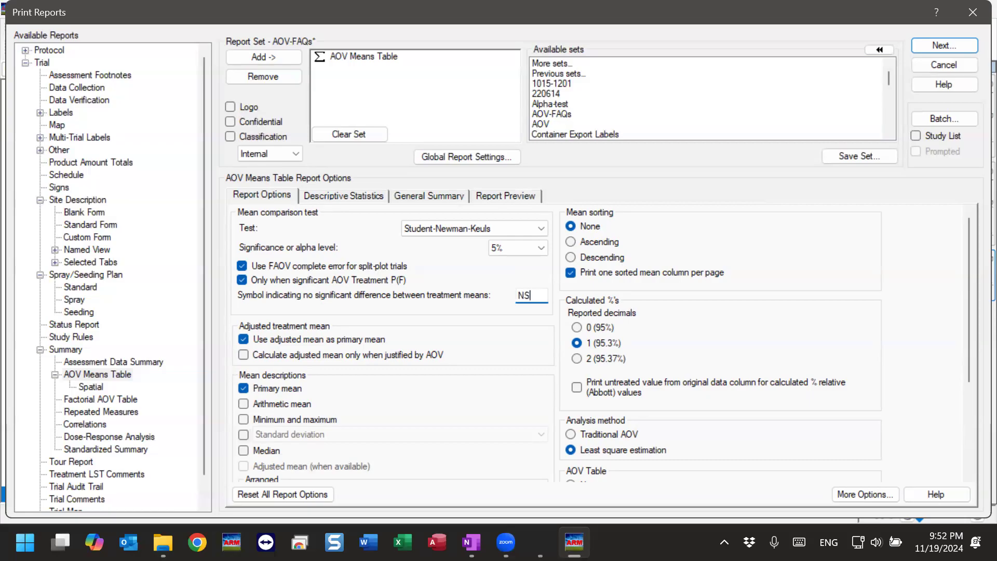
{"action": "key", "text": "BackSpace"}
{"action": "key", "text": "BackSpace"}
{"action": "type", "text": "ns"}
{"action": "key", "text": "BackSpace"}
{"action": "key", "text": "BackSpace"}
{"action": "type", "text": "a"}
Preview the AOV Means Table again and examine the letters following the treatment means.
{"action": "left_click", "coordinate": [500, 198]}
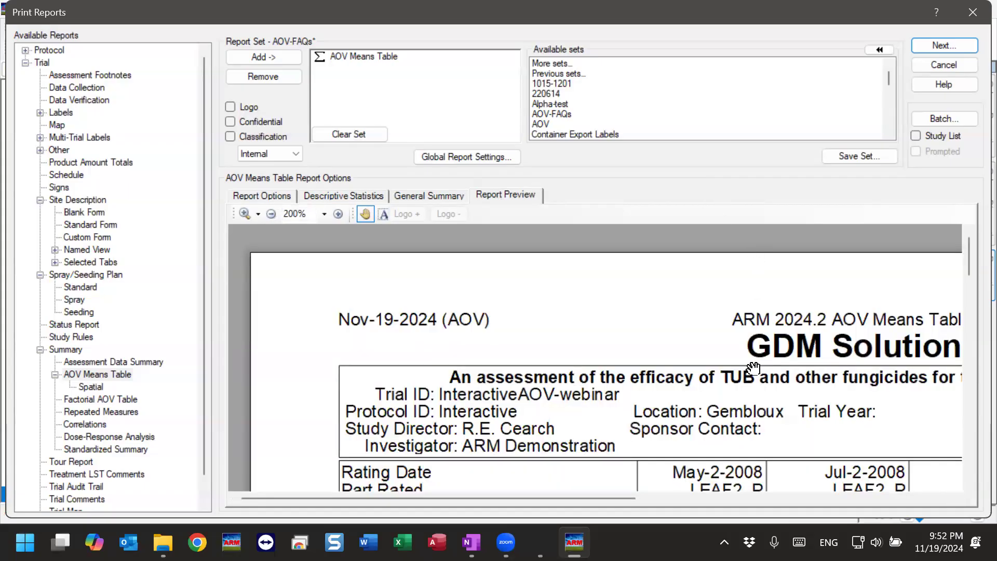
{"action": "scroll", "coordinate": [766, 391], "scroll_direction": "down", "scroll_amount": 3}
{"action": "scroll", "coordinate": [766, 390], "scroll_direction": "down", "scroll_amount": 10}
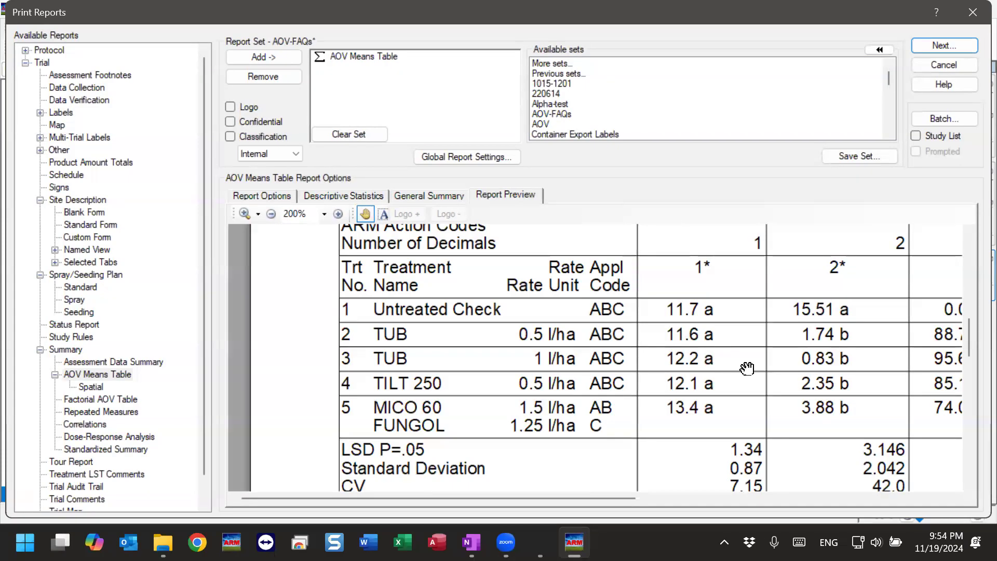
Read the footnotes below the means table about mean comparison letters, transformed data and AOV Treatment P(F) significance.
{"action": "left_click_drag", "start_coordinate": [969, 346], "coordinate": [961, 447]}
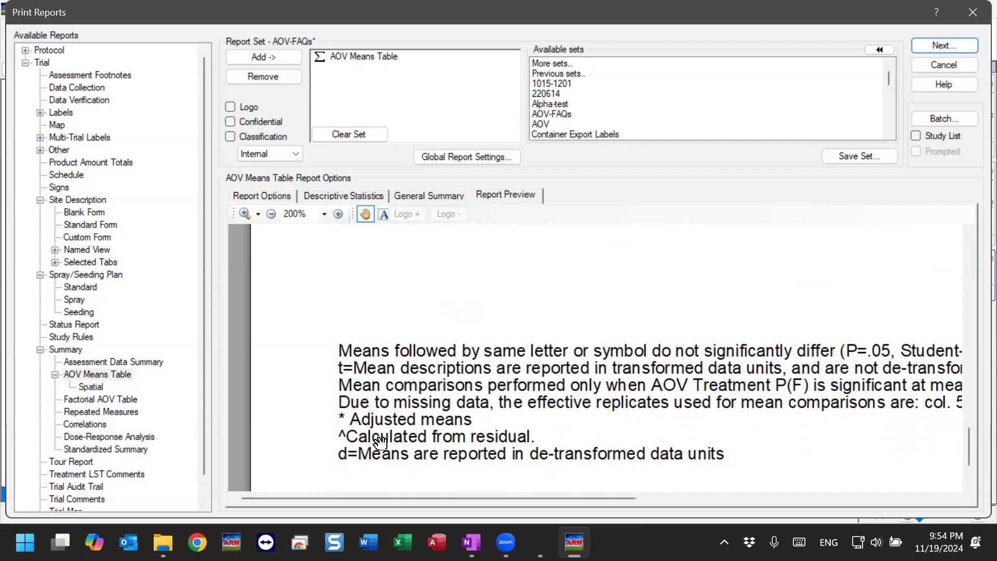
{"action": "left_click_drag", "start_coordinate": [696, 407], "coordinate": [595, 397]}
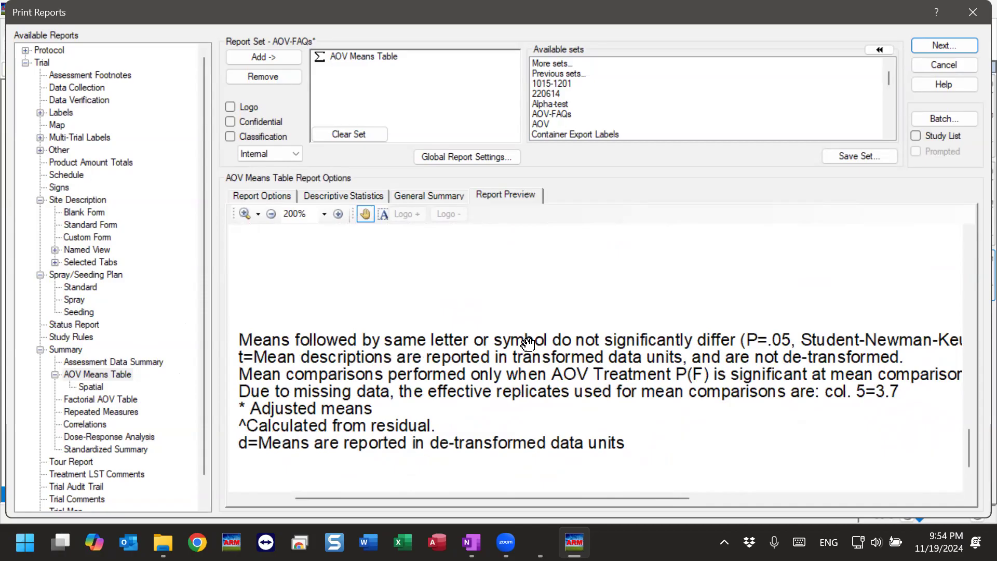
{"action": "left_click_drag", "start_coordinate": [719, 346], "coordinate": [561, 341]}
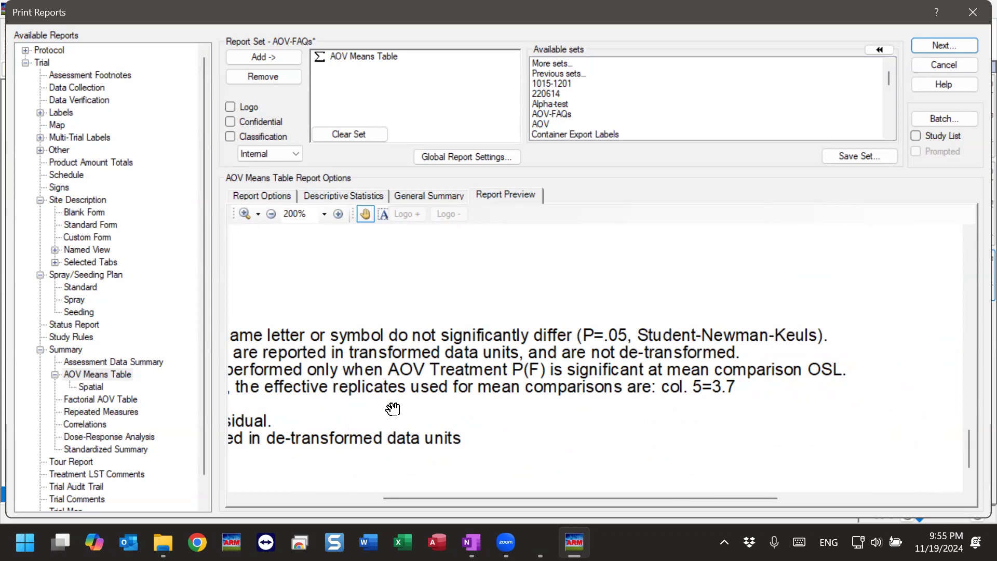
{"action": "left_click_drag", "start_coordinate": [326, 392], "coordinate": [506, 398]}
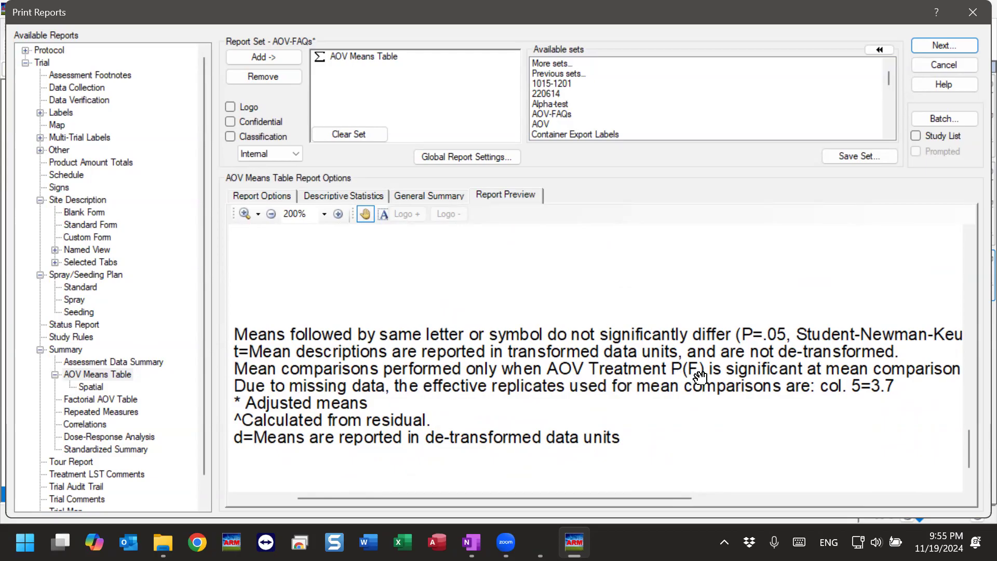
{"action": "left_click_drag", "start_coordinate": [810, 375], "coordinate": [717, 368]}
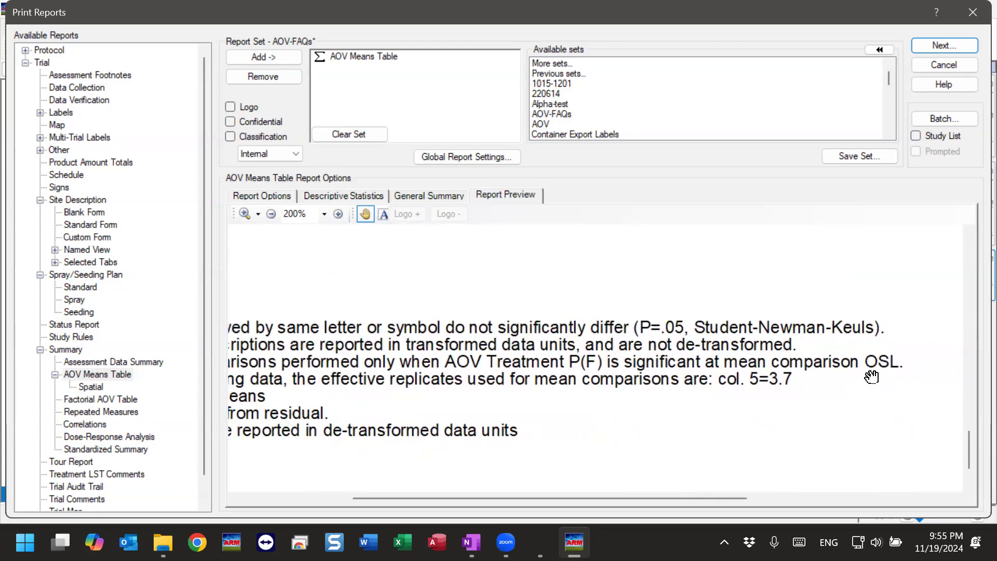
{"action": "left_click_drag", "start_coordinate": [332, 380], "coordinate": [448, 368]}
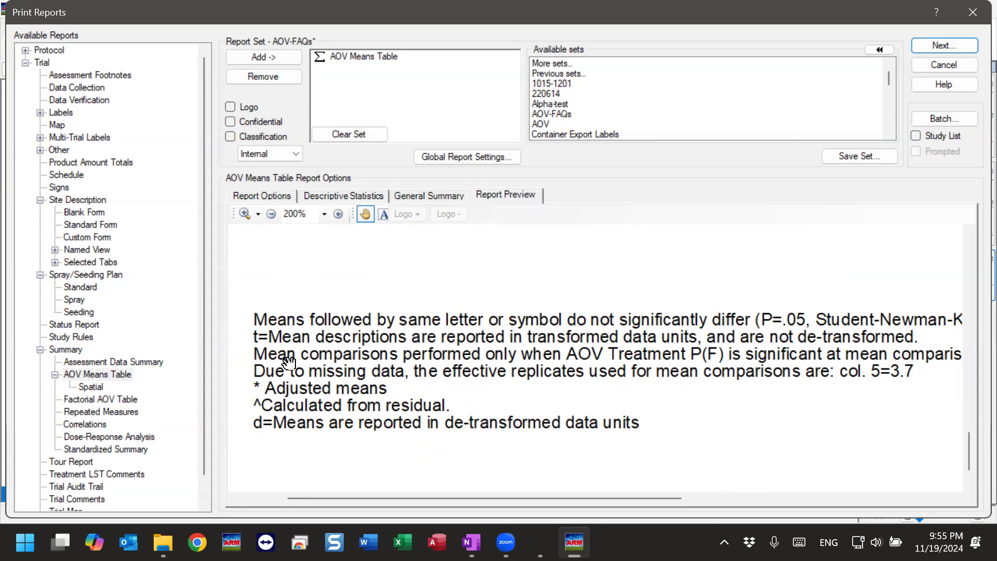
Return to the report options and read the explanation of the "Only when significant AOV Treatment P(F)" option.
{"action": "left_click", "coordinate": [240, 199]}
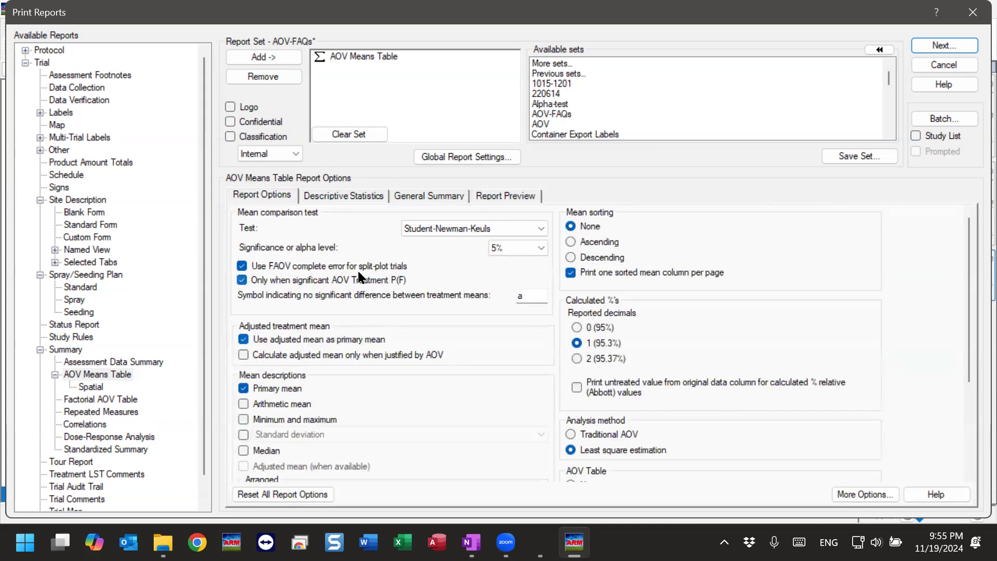
{"action": "mouse_move", "coordinate": [300, 285]}
{"action": "mouse_move", "coordinate": [310, 283]}
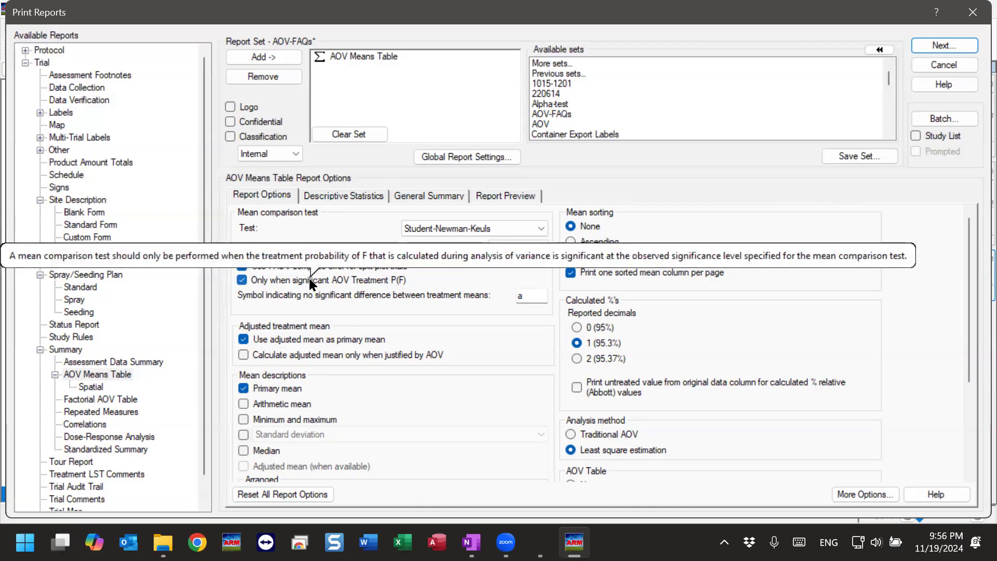
Set the mean comparison test to LSD and check the explanation of the significant AOV Treatment P(F) option.
{"action": "left_click", "coordinate": [456, 229]}
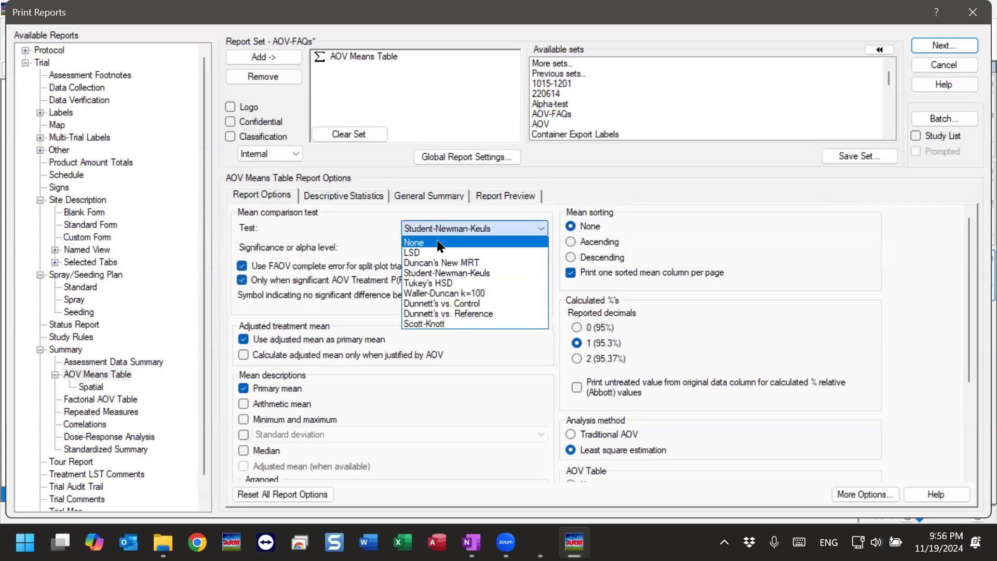
{"action": "left_click", "coordinate": [414, 253]}
{"action": "mouse_move", "coordinate": [387, 283]}
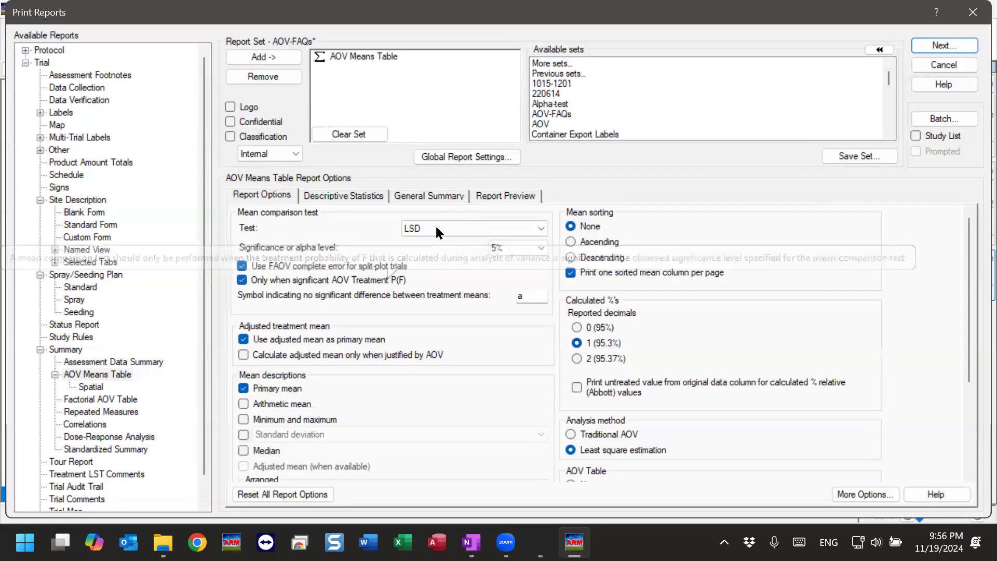
{"action": "left_click", "coordinate": [420, 230]}
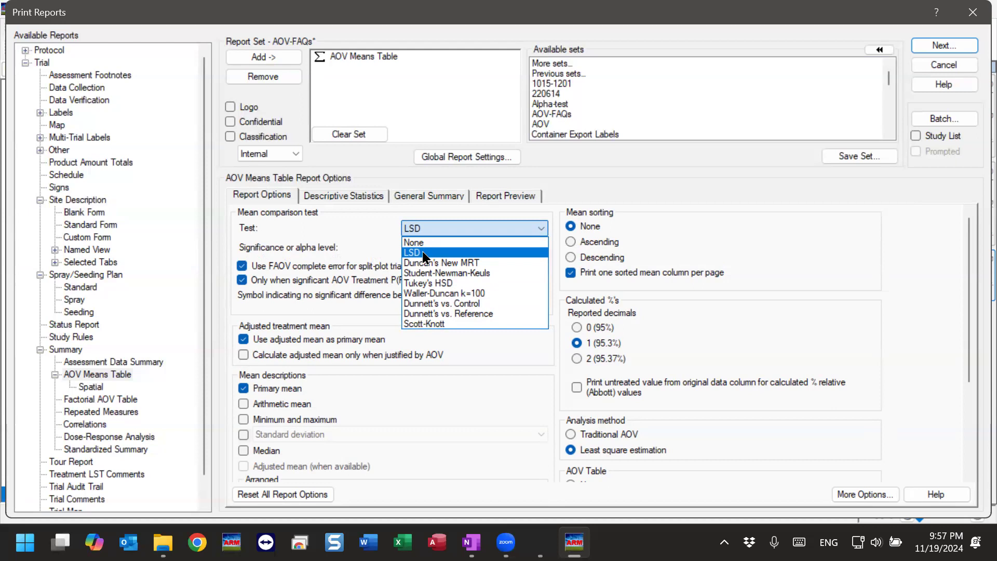
{"action": "left_click", "coordinate": [424, 256]}
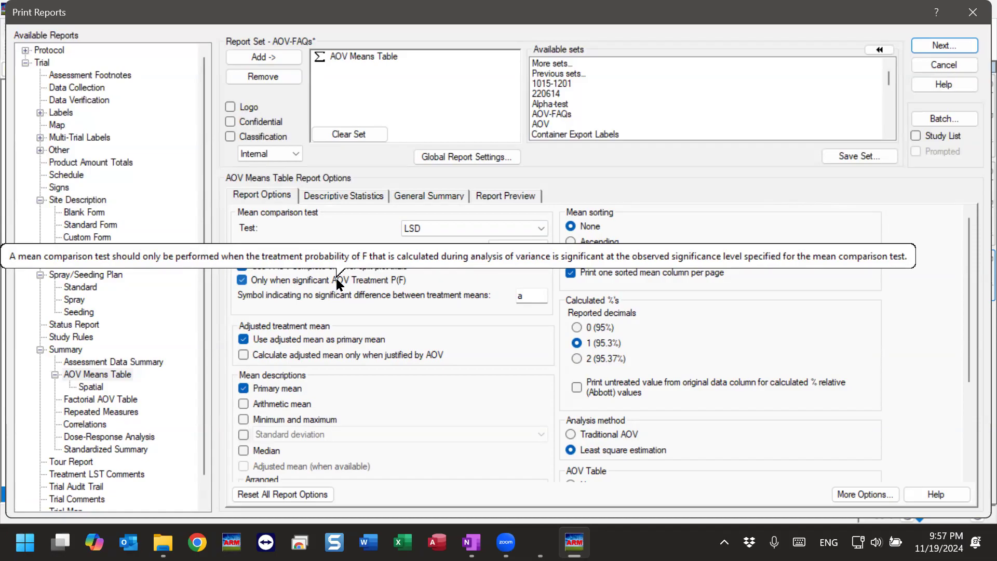
Set the mean comparison test to Student-Newman-Keuls and turn off "Only when significant AOV Treatment P(F)".
{"action": "left_click", "coordinate": [457, 227]}
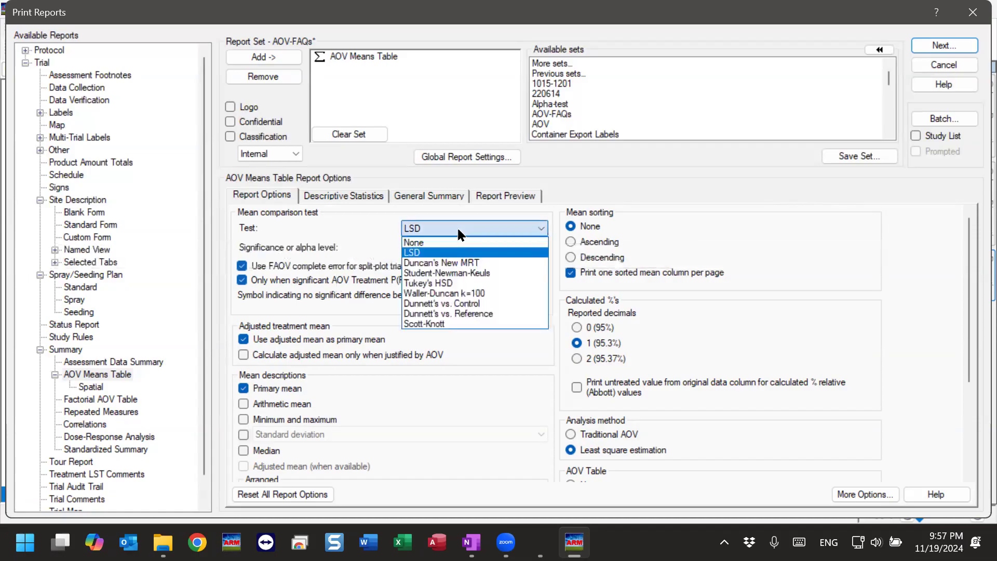
{"action": "left_click", "coordinate": [446, 276]}
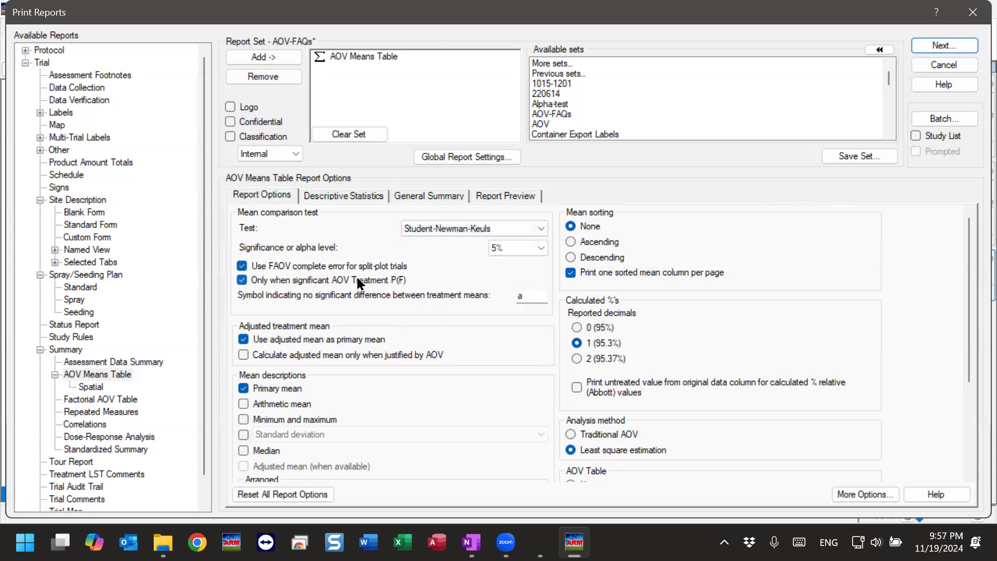
{"action": "left_click", "coordinate": [299, 281]}
Set the mean comparison test to LSD and enable "Only when significant AOV Treatment P(F)".
{"action": "left_click", "coordinate": [467, 227]}
{"action": "left_click", "coordinate": [410, 252]}
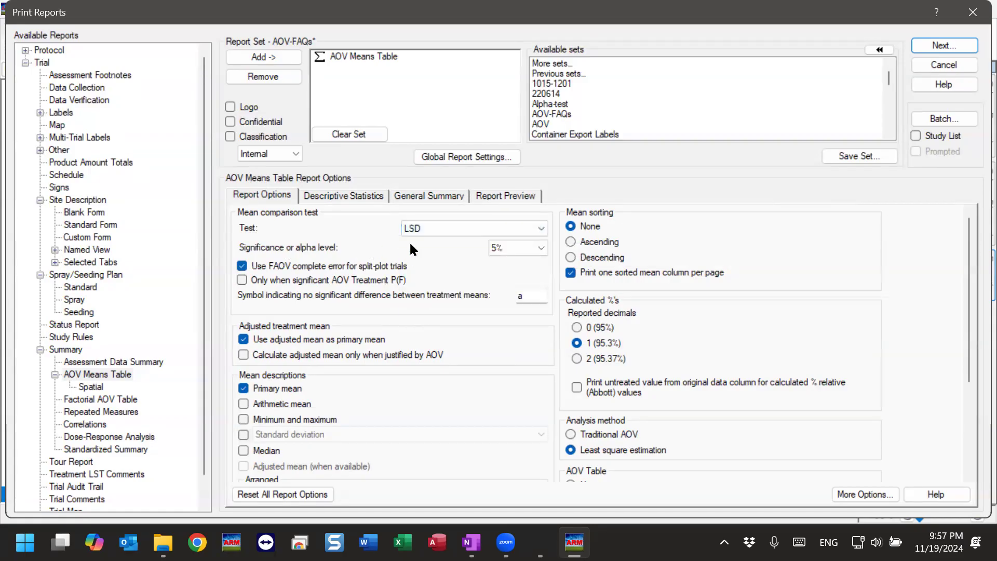
{"action": "left_click", "coordinate": [267, 282]}
{"action": "mouse_move", "coordinate": [366, 281]}
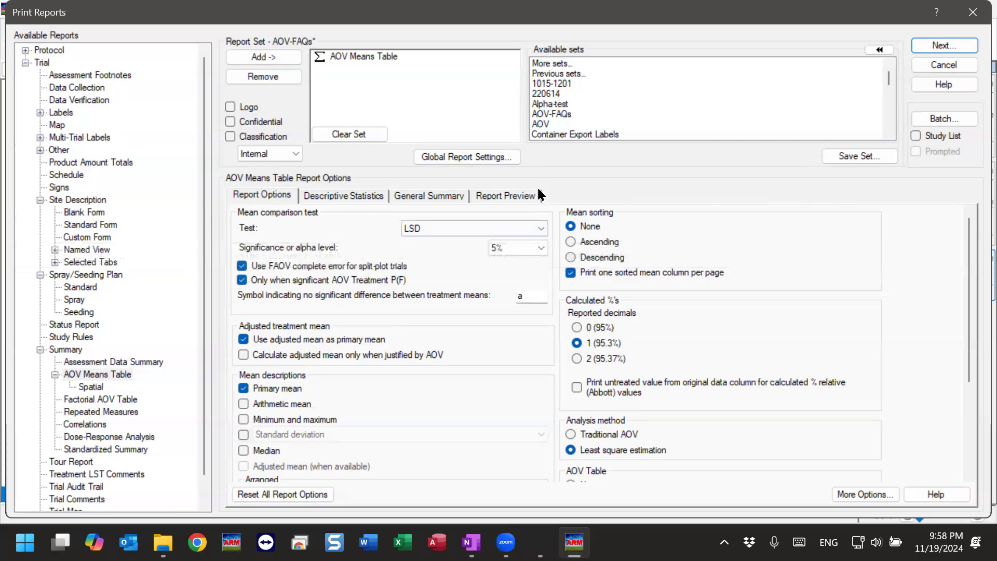
Preview the AOV Means Table report and read the footnotes on the LSD mean comparisons and the significant Treatment P(F) condition.
{"action": "left_click", "coordinate": [506, 196]}
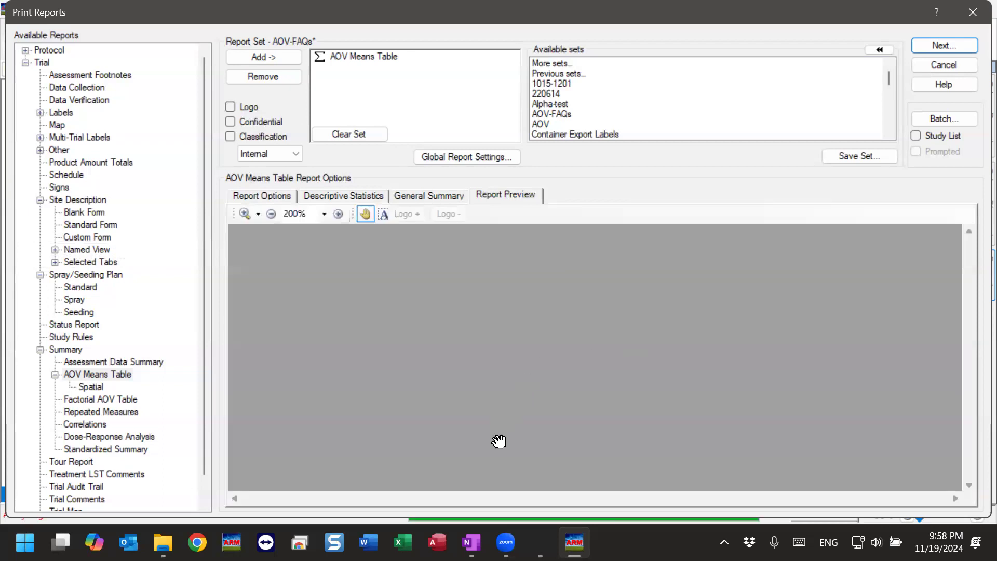
{"action": "scroll", "coordinate": [535, 415], "scroll_direction": "down", "scroll_amount": 10}
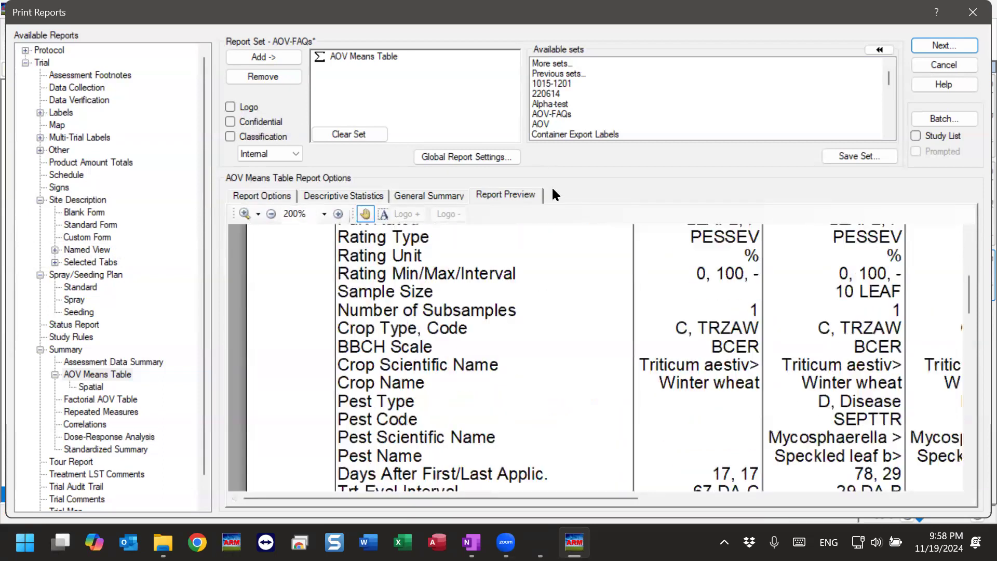
{"action": "scroll", "coordinate": [536, 454], "scroll_direction": "down", "scroll_amount": 15}
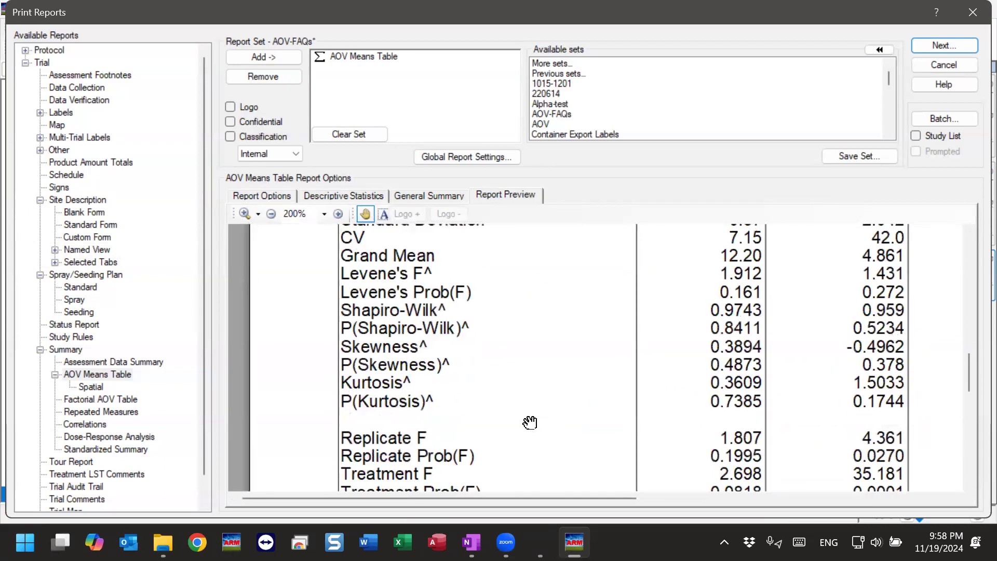
{"action": "left_click_drag", "start_coordinate": [521, 381], "coordinate": [538, 208]}
{"action": "left_click_drag", "start_coordinate": [740, 373], "coordinate": [618, 375]}
{"action": "left_click_drag", "start_coordinate": [862, 357], "coordinate": [773, 360]}
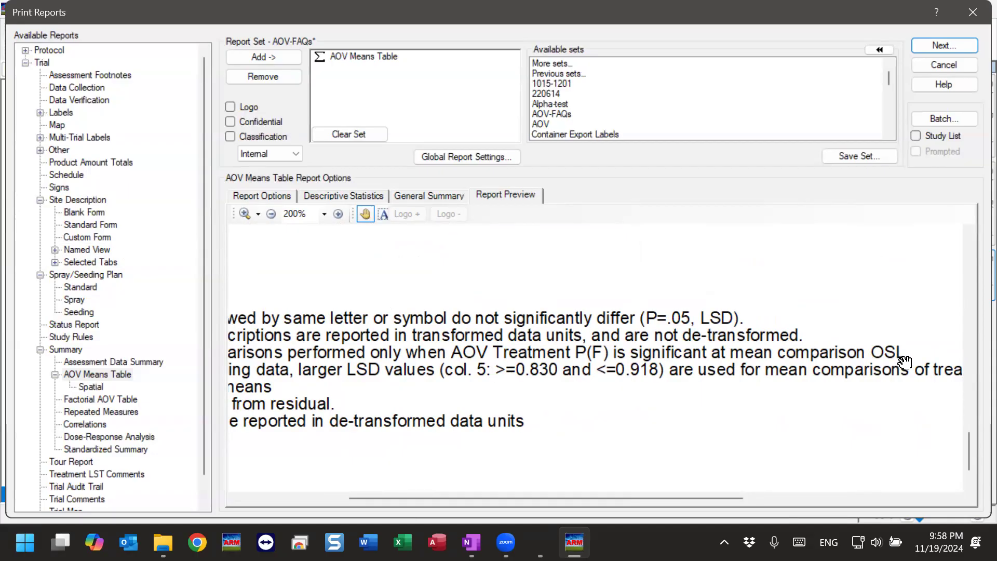
{"action": "left_click_drag", "start_coordinate": [677, 369], "coordinate": [868, 361]}
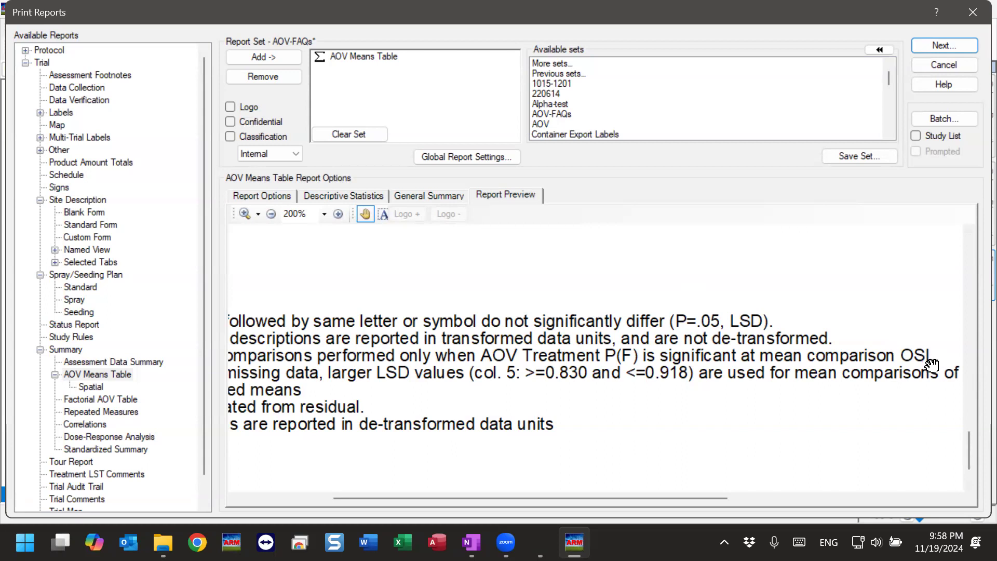
{"action": "left_click_drag", "start_coordinate": [641, 374], "coordinate": [721, 374]}
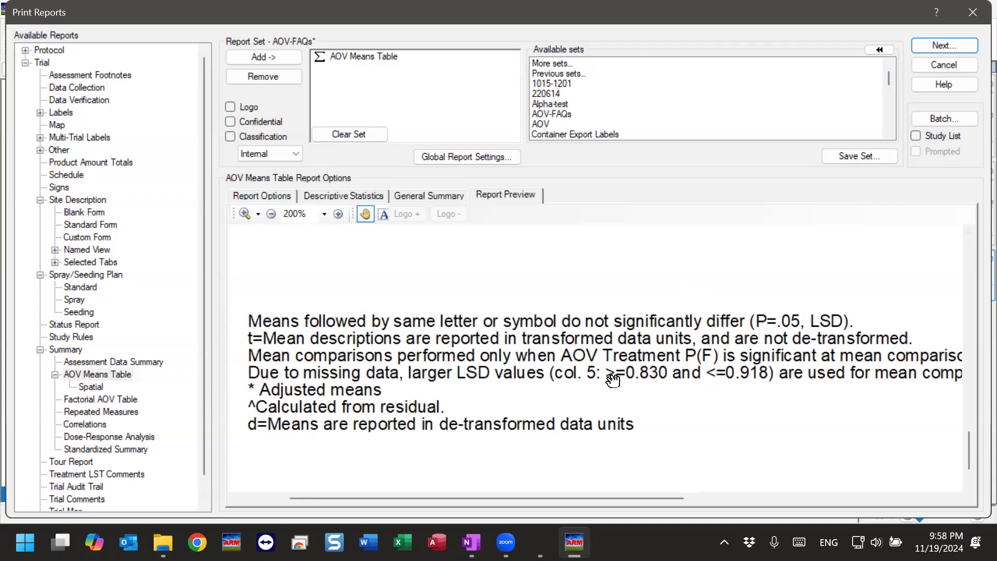
{"action": "left_click_drag", "start_coordinate": [395, 365], "coordinate": [365, 364]}
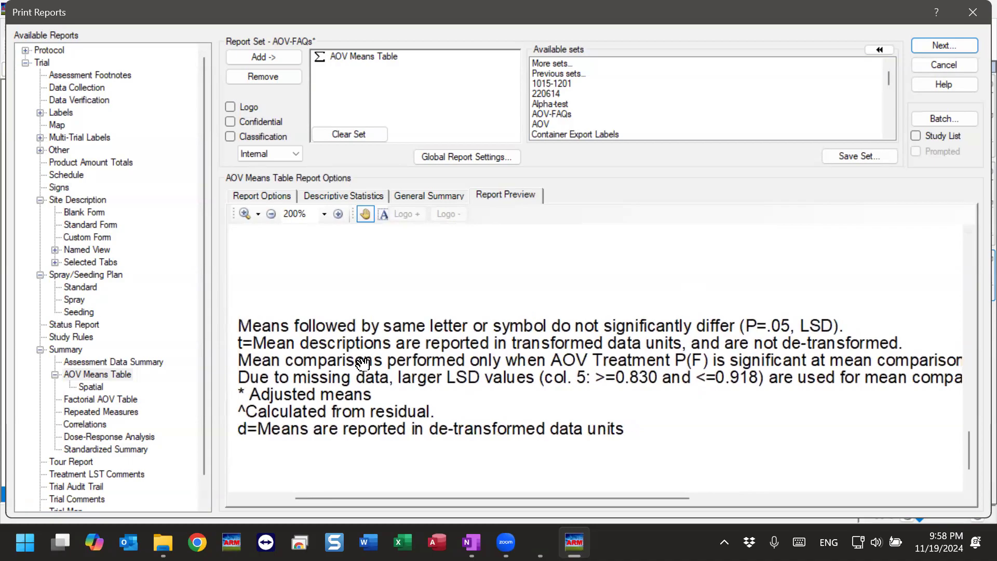
Examine the Treatment Prob(F) row at the end of the previewed means table.
{"action": "left_click_drag", "start_coordinate": [461, 361], "coordinate": [453, 491]}
{"action": "left_click_drag", "start_coordinate": [343, 291], "coordinate": [416, 461]}
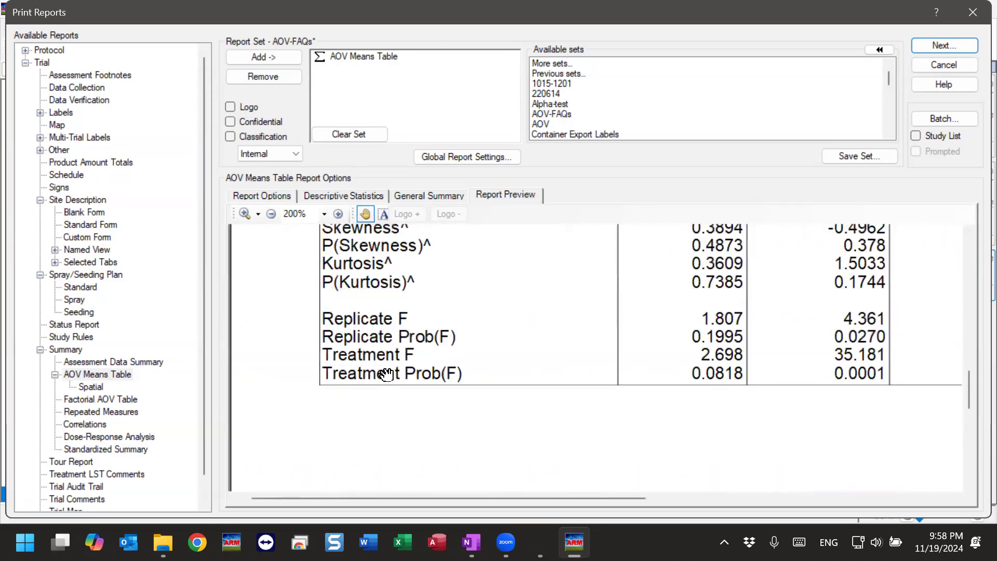
{"action": "left_click_drag", "start_coordinate": [435, 383], "coordinate": [374, 369]}
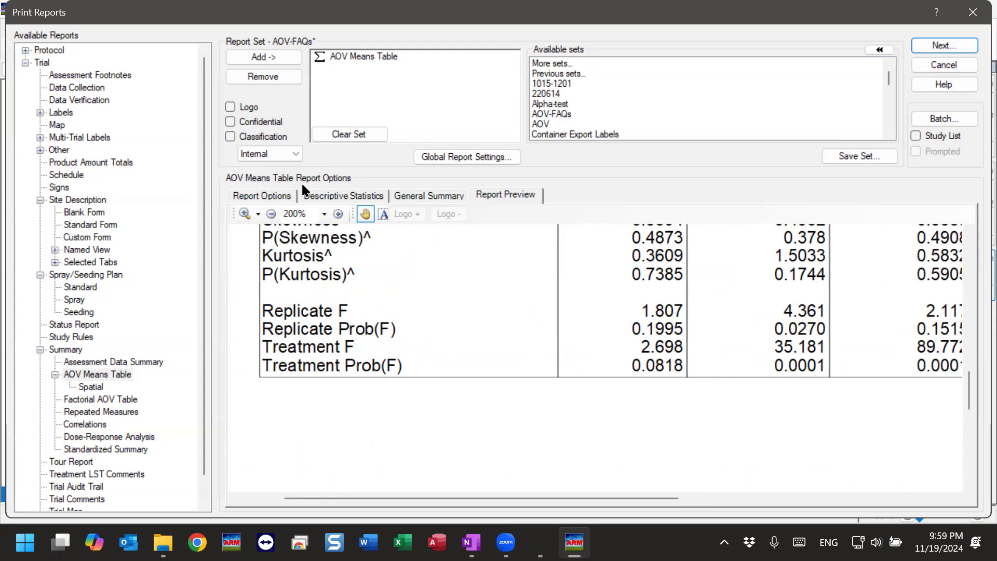
Turn off "Only when significant AOV Treatment P(F)" and set the mean comparison test to Student-Newman-Keuls.
{"action": "left_click", "coordinate": [280, 196]}
{"action": "left_click", "coordinate": [290, 278]}
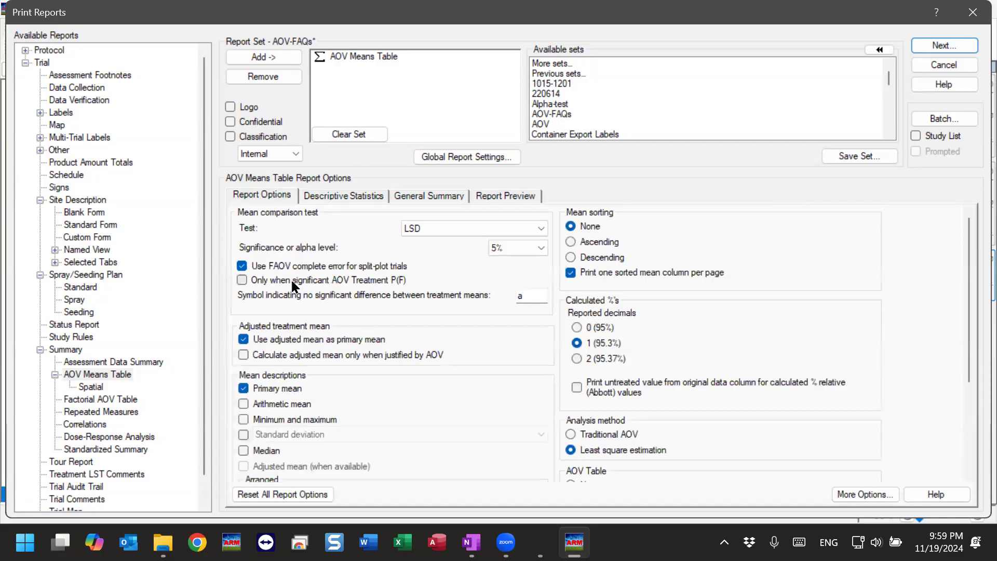
{"action": "left_click", "coordinate": [439, 226]}
{"action": "left_click", "coordinate": [442, 273]}
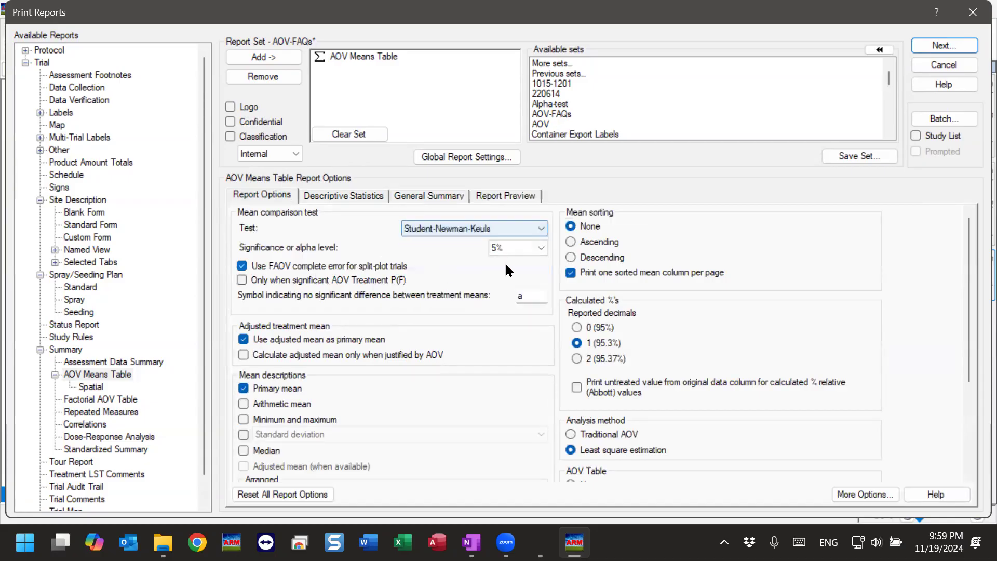
Preview the report with Student-Newman-Keuls and examine the mean separation letters of the treatments in each assessment column.
{"action": "left_click", "coordinate": [488, 194]}
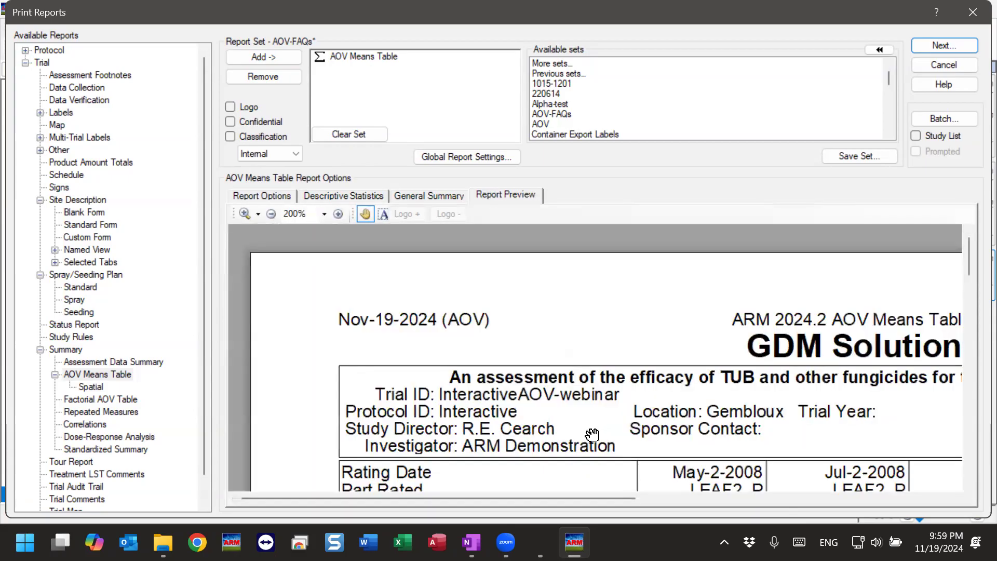
{"action": "scroll", "coordinate": [509, 407], "scroll_direction": "down", "scroll_amount": 5}
{"action": "scroll", "coordinate": [534, 310], "scroll_direction": "down", "scroll_amount": 4}
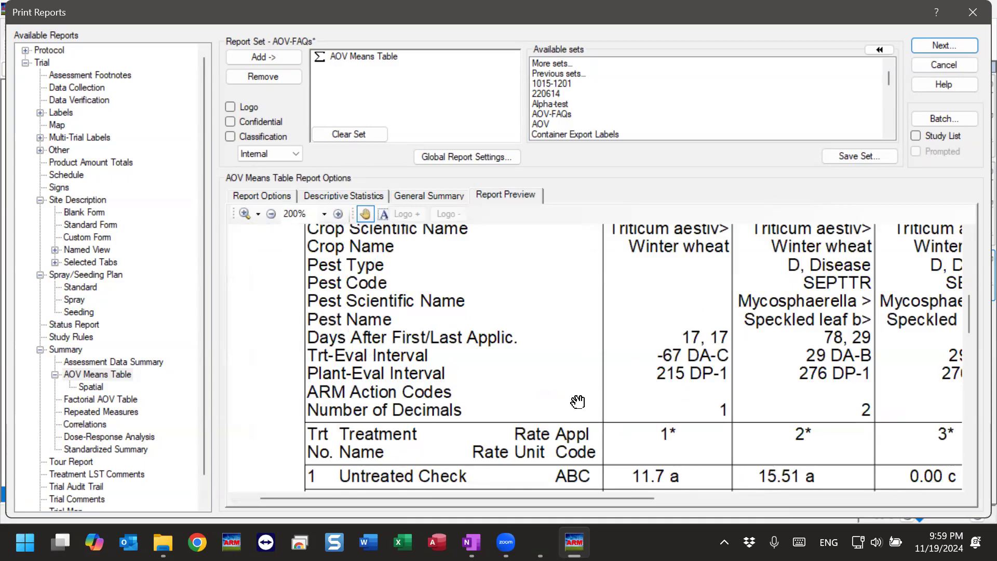
{"action": "scroll", "coordinate": [577, 402], "scroll_direction": "down", "scroll_amount": 4}
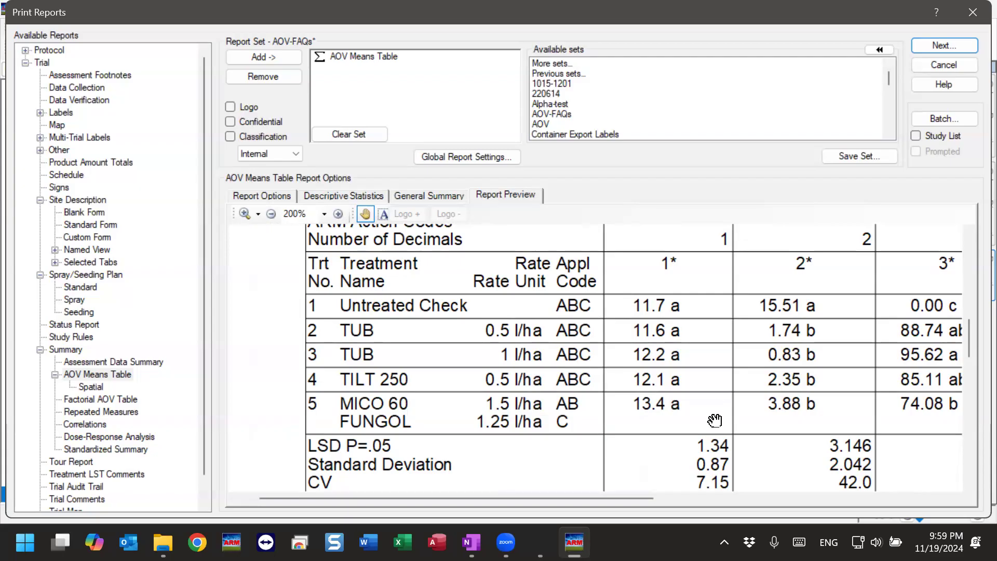
{"action": "left_click_drag", "start_coordinate": [753, 391], "coordinate": [758, 345]}
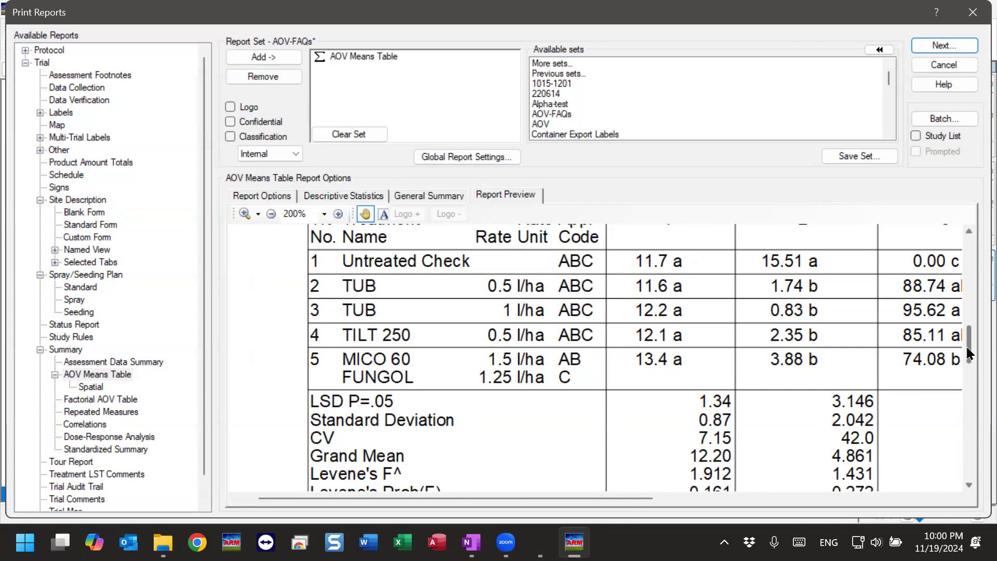
{"action": "mouse_move", "coordinate": [964, 335]}
{"action": "left_mouse_down"}
{"action": "mouse_move", "coordinate": [970, 394]}
{"action": "mouse_move", "coordinate": [967, 332]}
{"action": "left_mouse_up"}
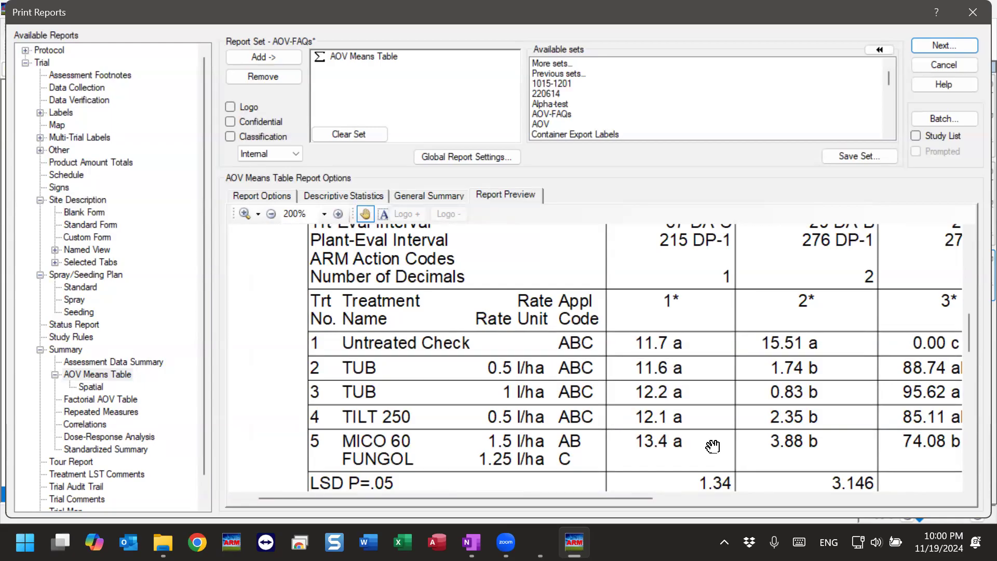
{"action": "left_click_drag", "start_coordinate": [968, 325], "coordinate": [967, 331]}
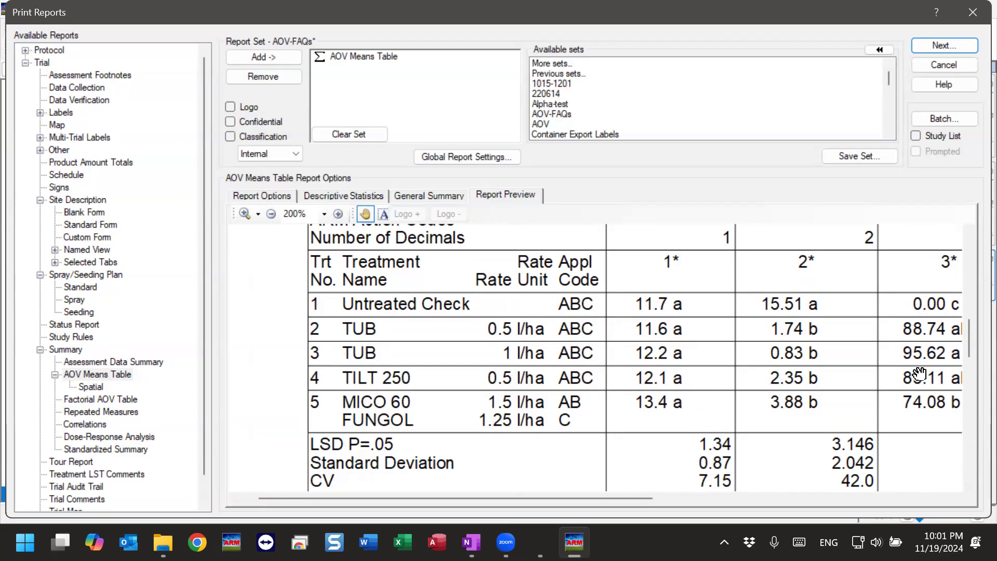
Read the footnotes beneath the Student-Newman-Keuls report, including the one on missing data.
{"action": "left_click_drag", "start_coordinate": [970, 340], "coordinate": [963, 448]}
{"action": "left_click_drag", "start_coordinate": [624, 495], "coordinate": [696, 497]}
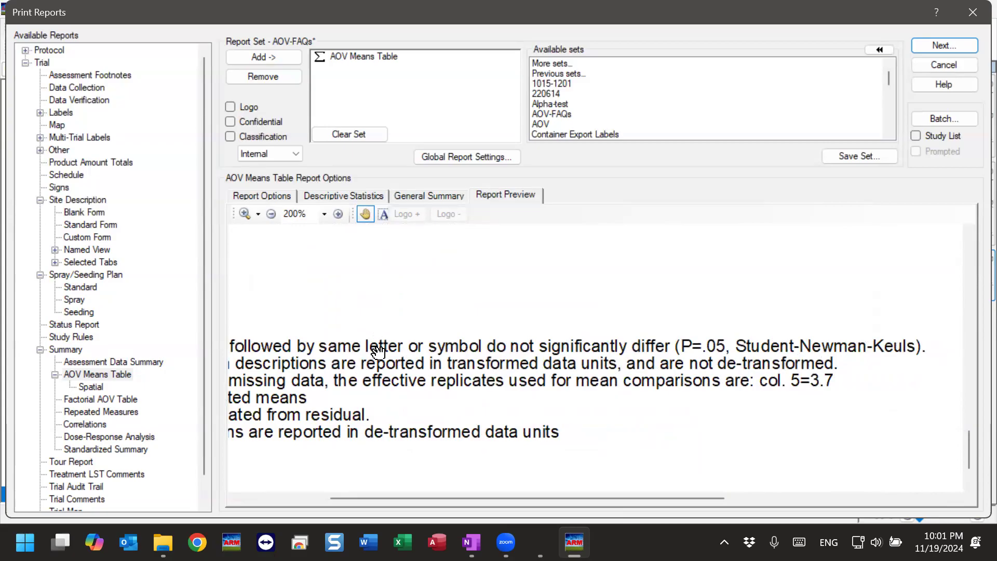
{"action": "left_click_drag", "start_coordinate": [380, 357], "coordinate": [442, 359]}
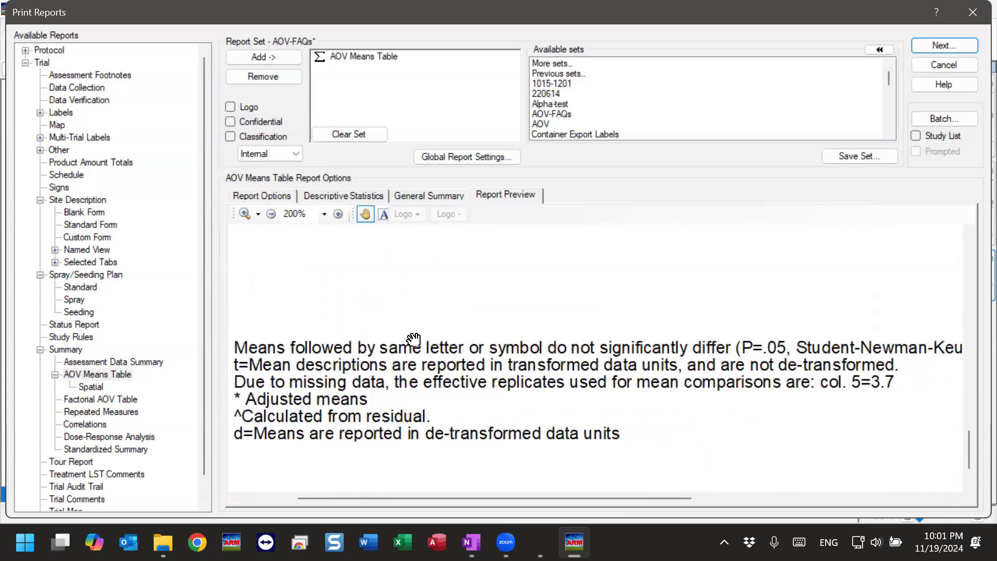
Return to the report options and set the mean comparison test to LSD.
{"action": "left_click", "coordinate": [278, 198]}
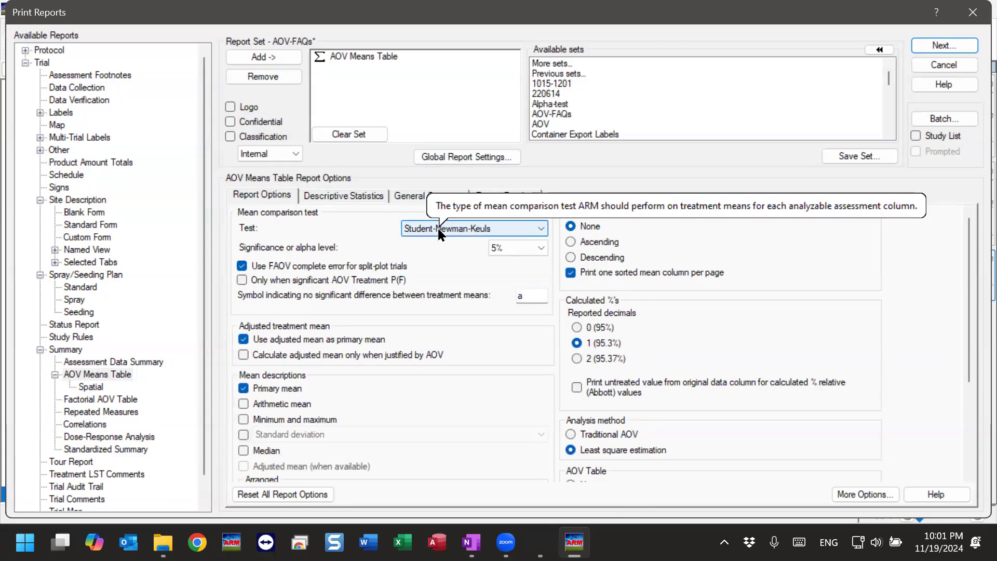
{"action": "left_click", "coordinate": [437, 229]}
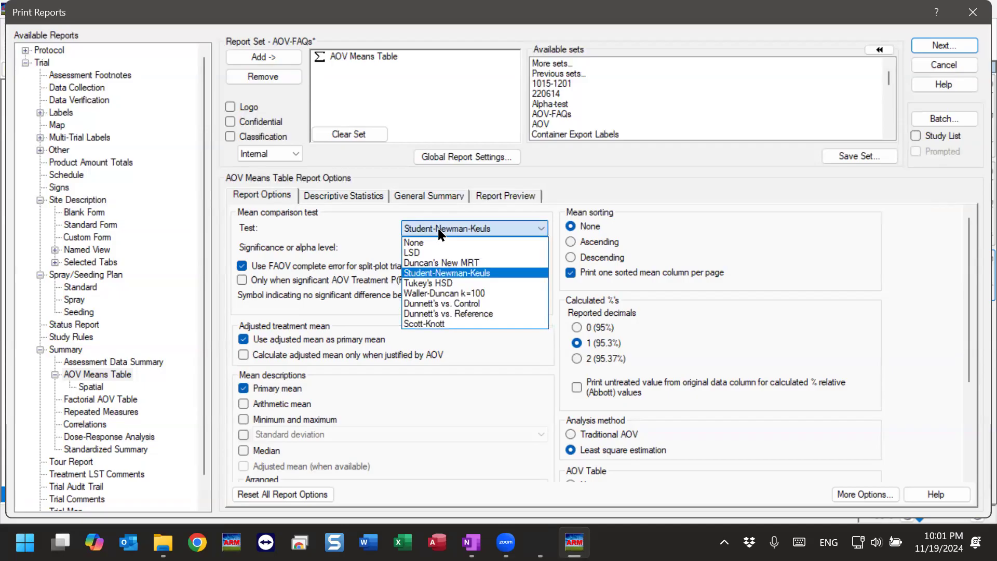
{"action": "left_click", "coordinate": [421, 253]}
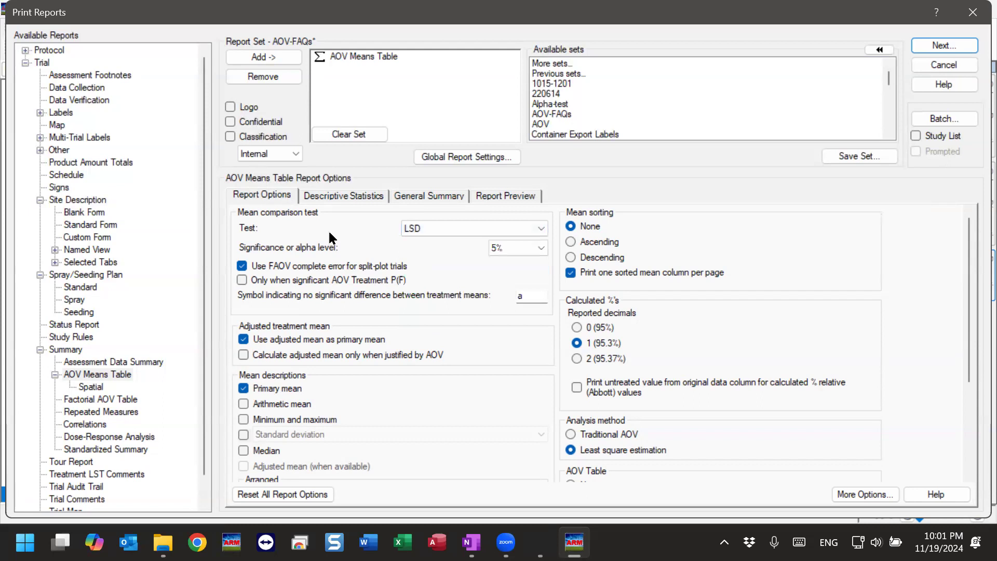
Preview the report with LSD and compare the treatments' mean separation letters in the first assessment columns.
{"action": "left_click", "coordinate": [490, 197]}
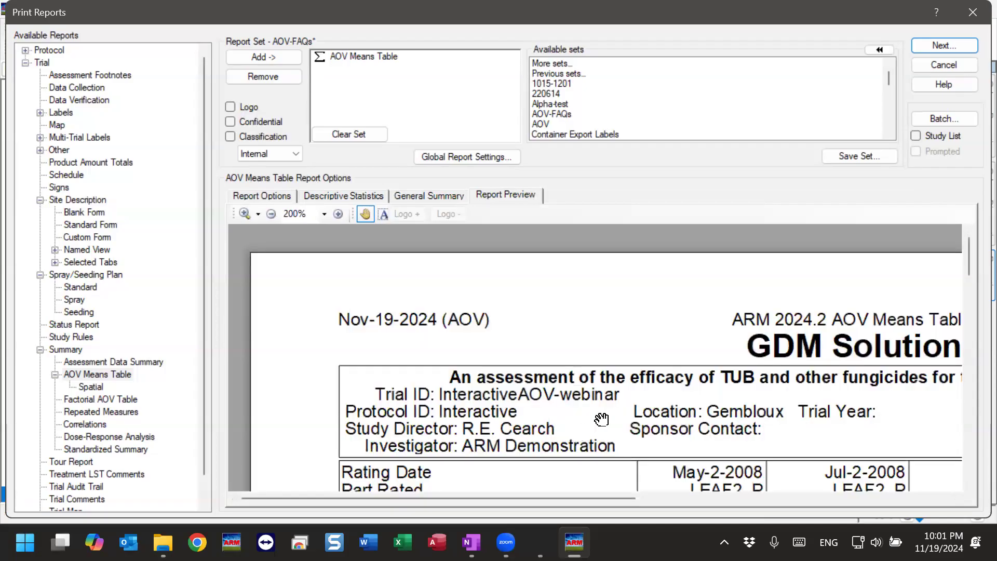
{"action": "left_click_drag", "start_coordinate": [596, 416], "coordinate": [616, 258]}
{"action": "scroll", "coordinate": [617, 258], "scroll_direction": "down", "scroll_amount": 8}
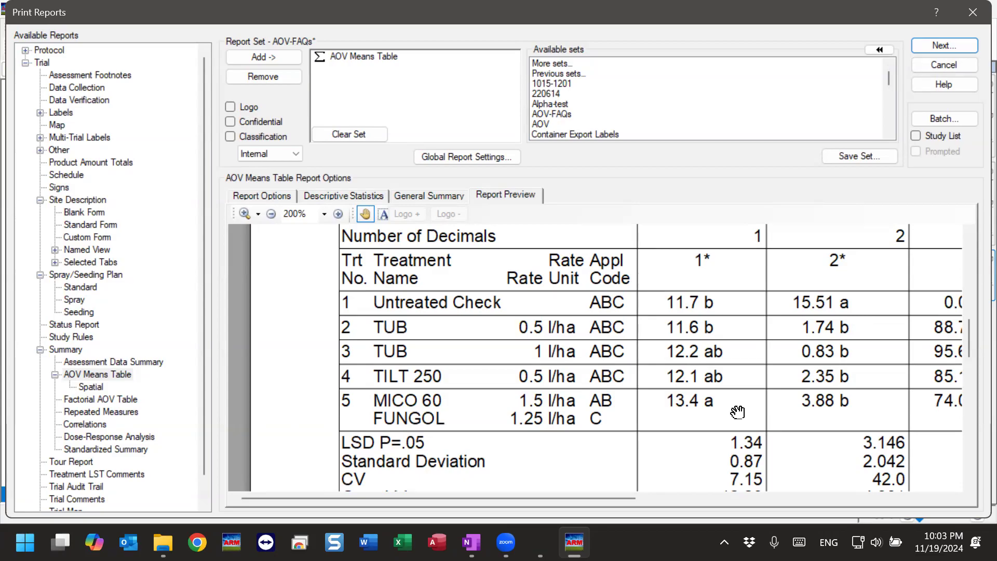
Switch to Chrome and open the GDM Solutions home page from the GDMdata bookmark.
{"action": "left_click", "coordinate": [197, 542]}
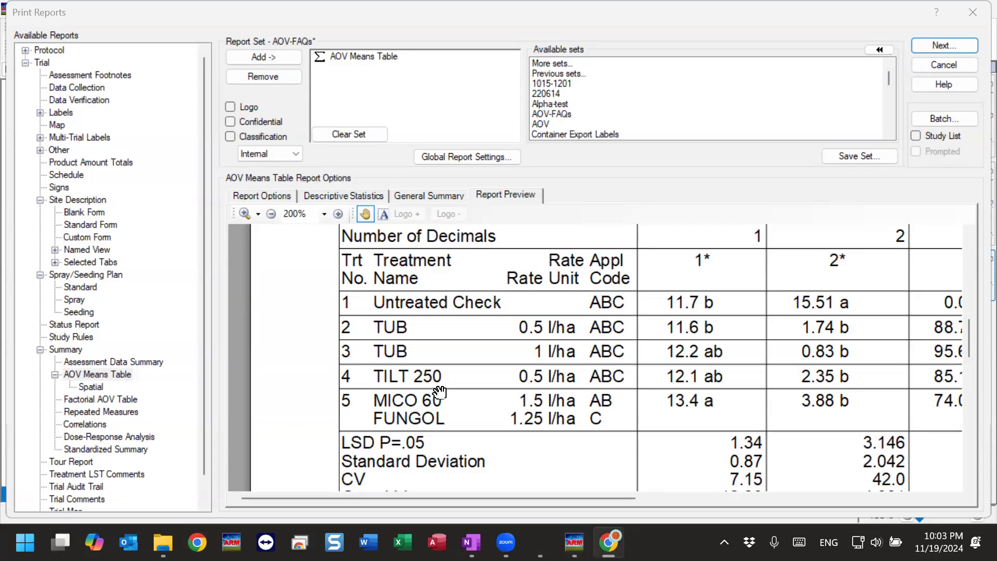
{"action": "right_click", "coordinate": [198, 542]}
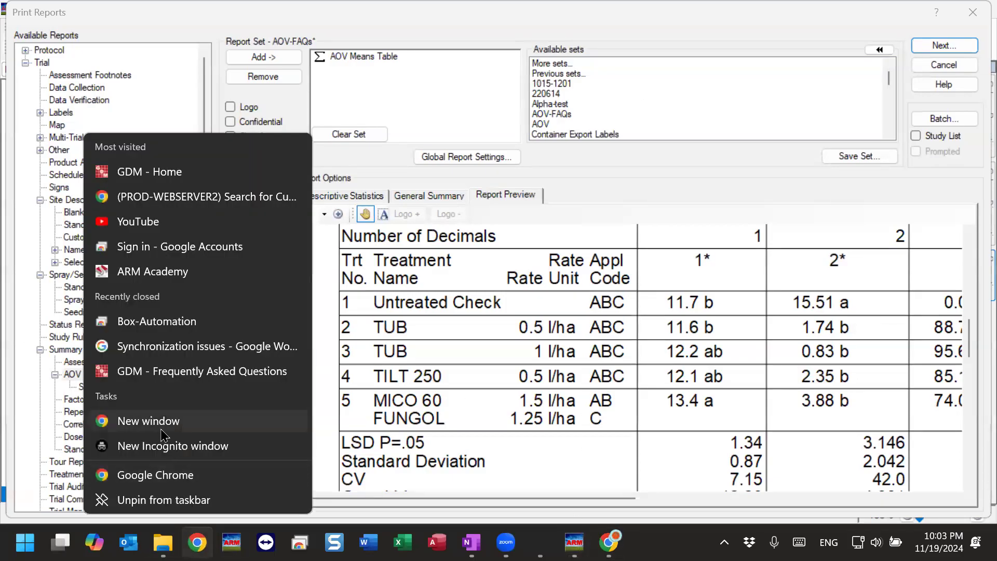
{"action": "left_click", "coordinate": [613, 356]}
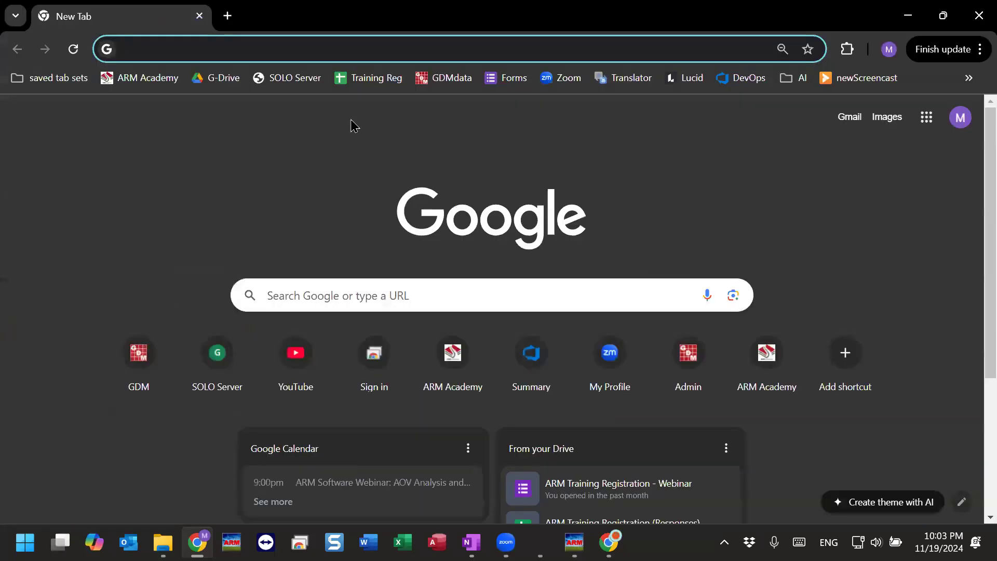
{"action": "left_click", "coordinate": [449, 79]}
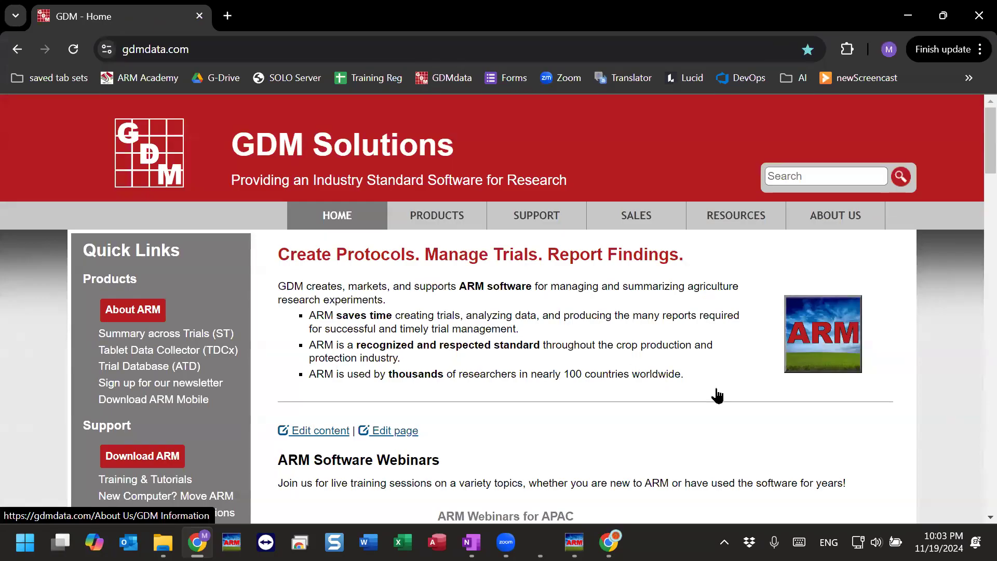
Open the Video Tutorials resources, go to the full "Analyze Data and Report Results" series and look through its video list.
{"action": "mouse_move", "coordinate": [736, 215]}
{"action": "scroll", "coordinate": [734, 364], "scroll_direction": "down", "scroll_amount": 3}
{"action": "left_click", "coordinate": [734, 377]}
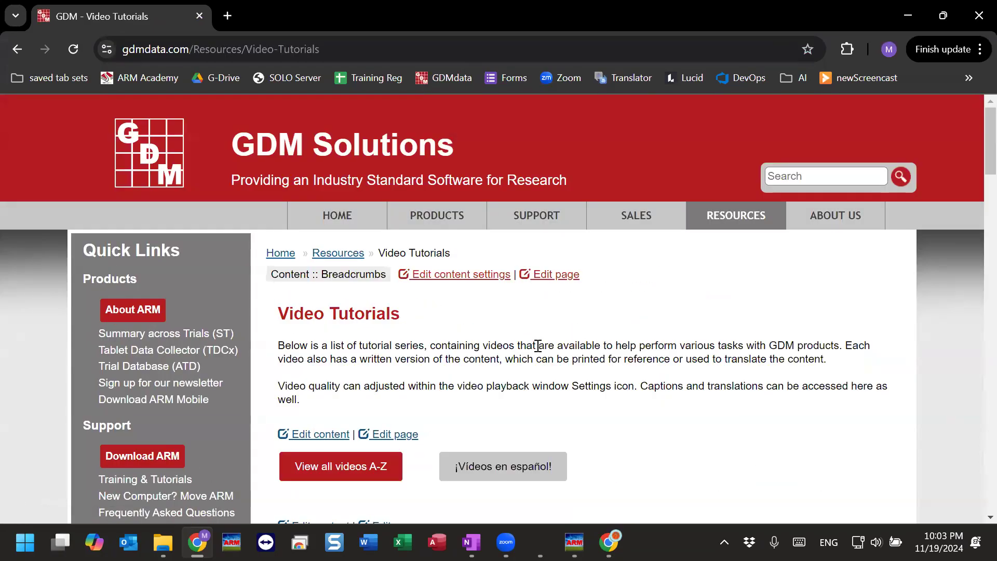
{"action": "scroll", "coordinate": [545, 340], "scroll_direction": "down", "scroll_amount": 9}
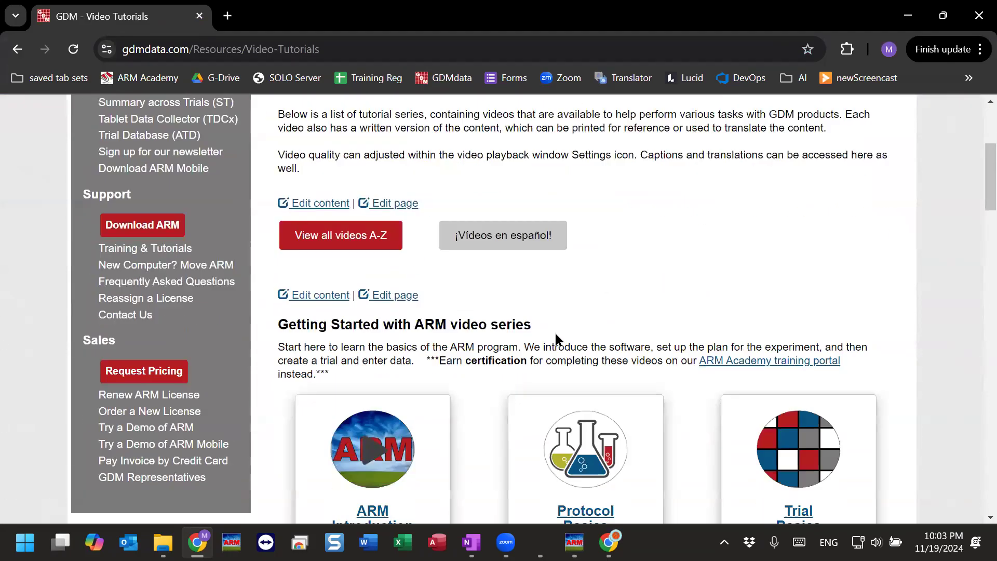
{"action": "scroll", "coordinate": [481, 328], "scroll_direction": "down", "scroll_amount": 5}
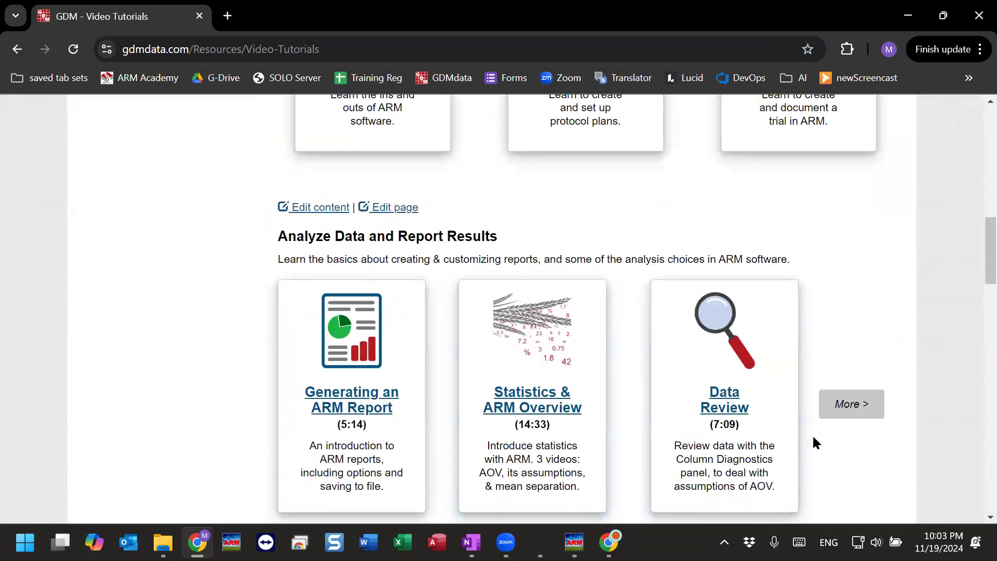
{"action": "left_click", "coordinate": [846, 414]}
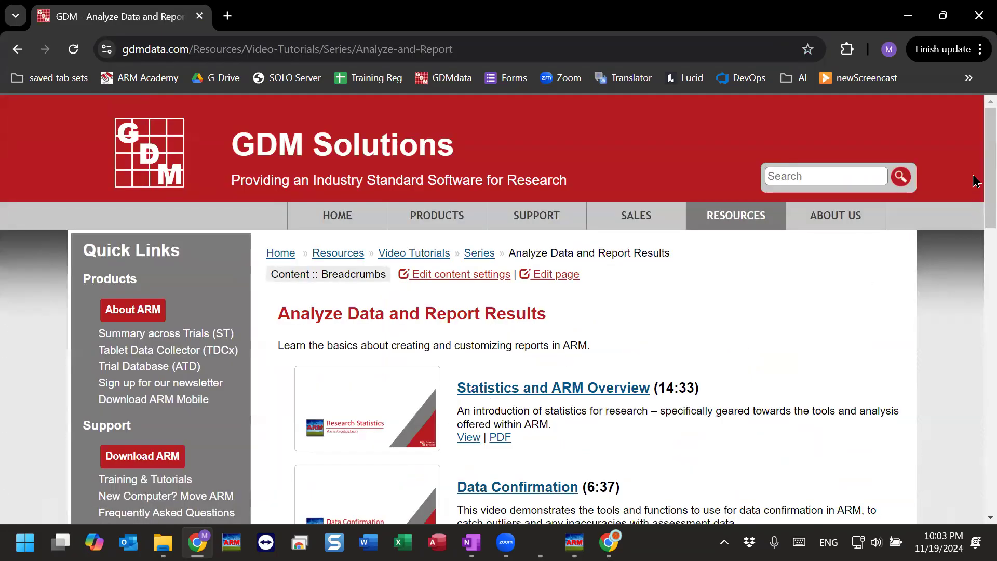
{"action": "scroll", "coordinate": [973, 187], "scroll_direction": "down", "scroll_amount": 5}
{"action": "left_click_drag", "start_coordinate": [973, 241], "coordinate": [968, 249]}
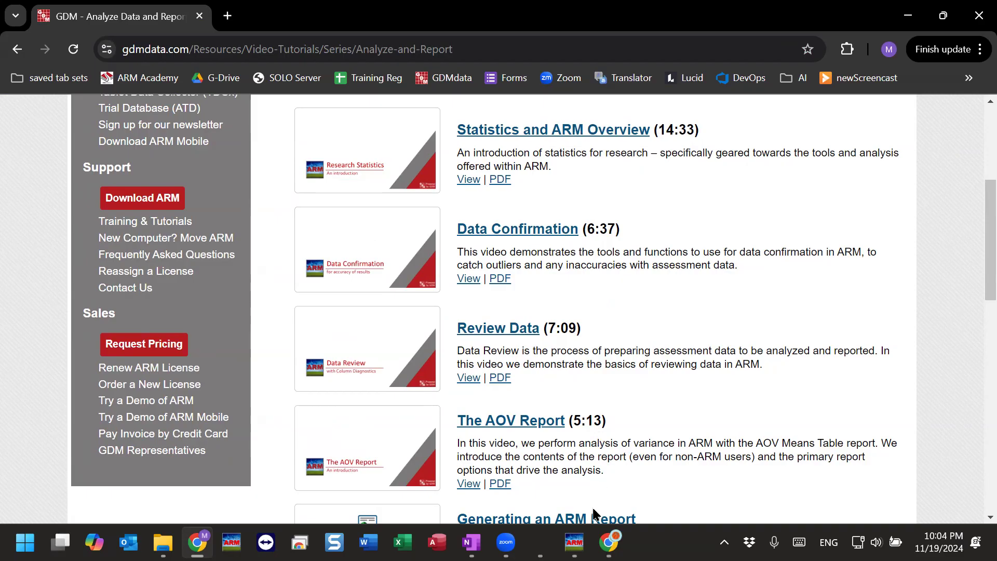
Switch back to ARM's AOV Means Table report options and set the significance or alpha level to 1%.
{"action": "left_click", "coordinate": [574, 542]}
{"action": "left_click", "coordinate": [271, 197]}
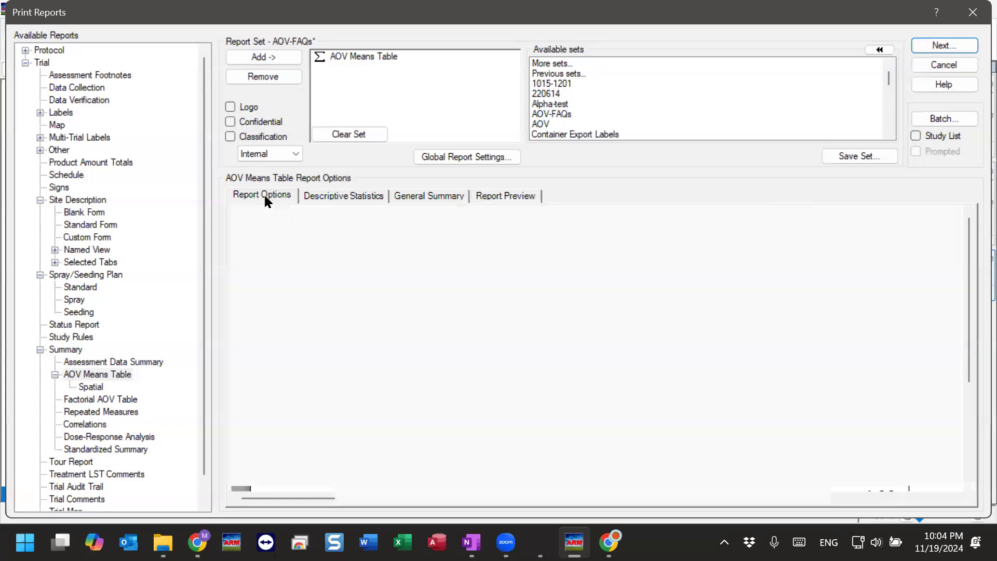
{"action": "left_click", "coordinate": [540, 248]}
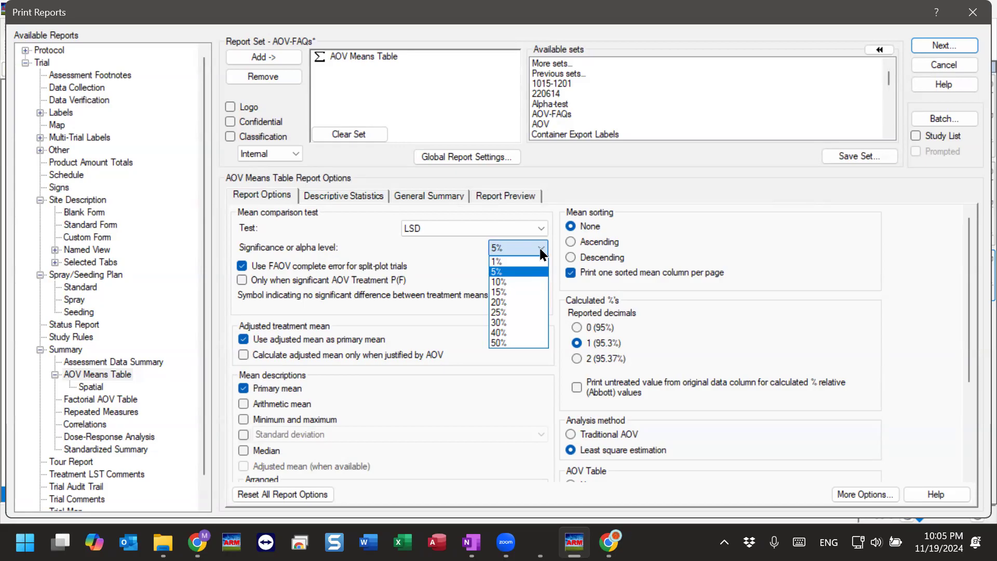
{"action": "left_click", "coordinate": [514, 261]}
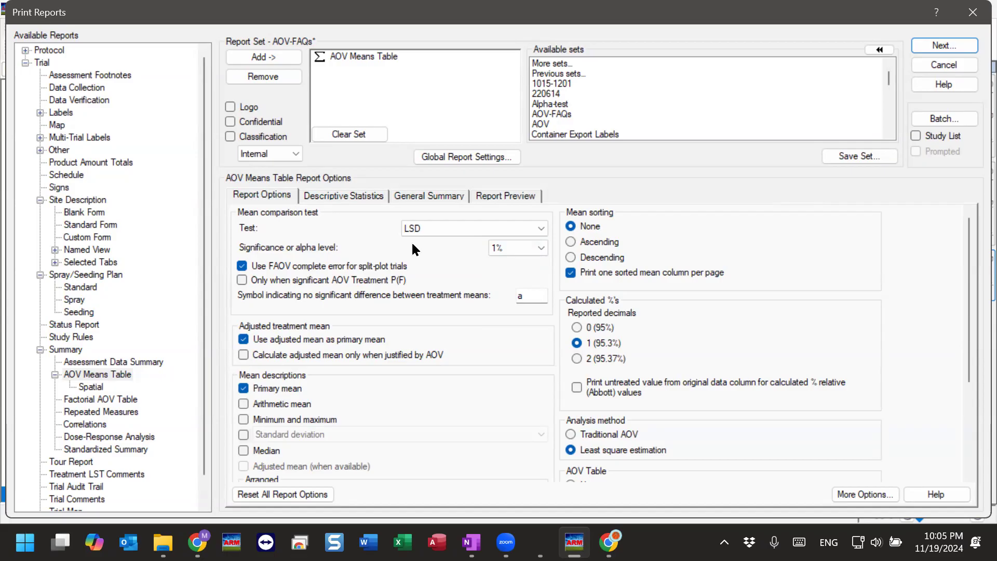
Set the significance or alpha level to 10% and bring the treatment comparison options into view.
{"action": "left_click", "coordinate": [506, 246]}
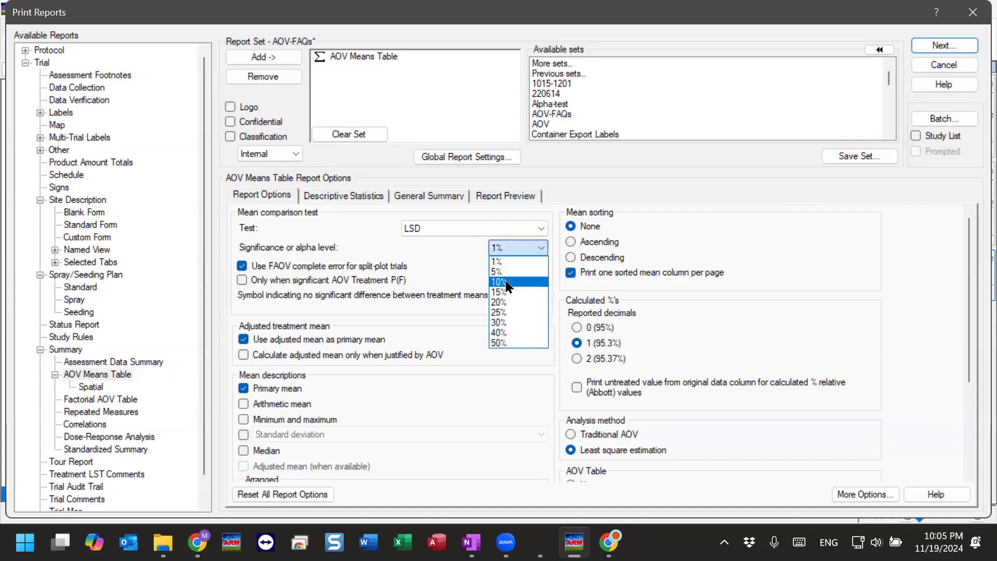
{"action": "left_click", "coordinate": [507, 283]}
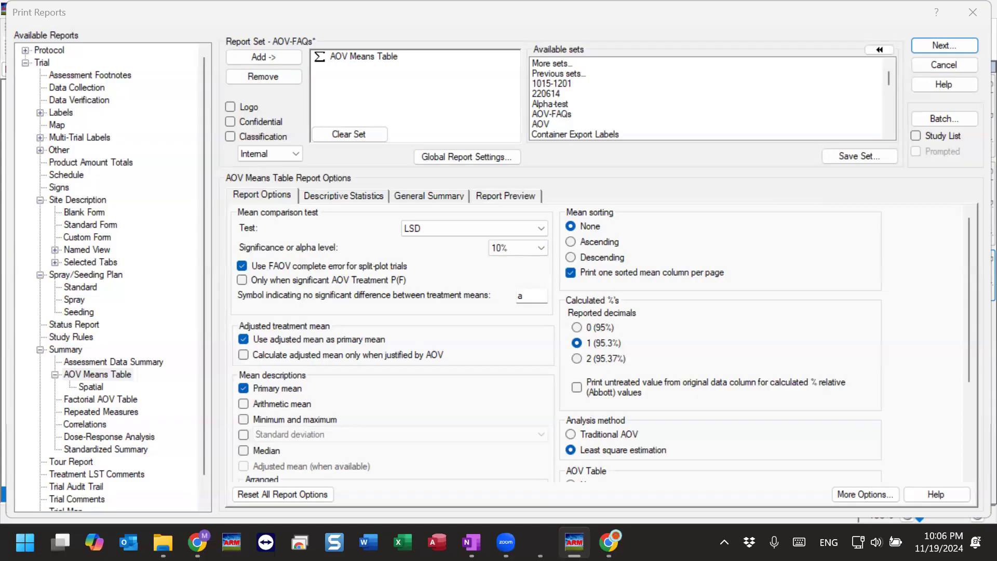
{"action": "scroll", "coordinate": [521, 348], "scroll_direction": "down", "scroll_amount": 3}
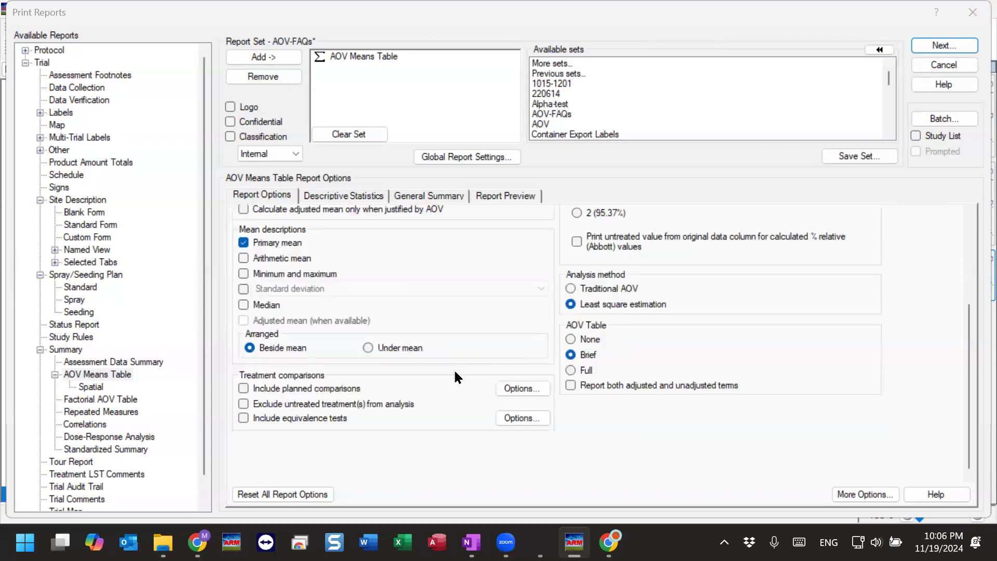